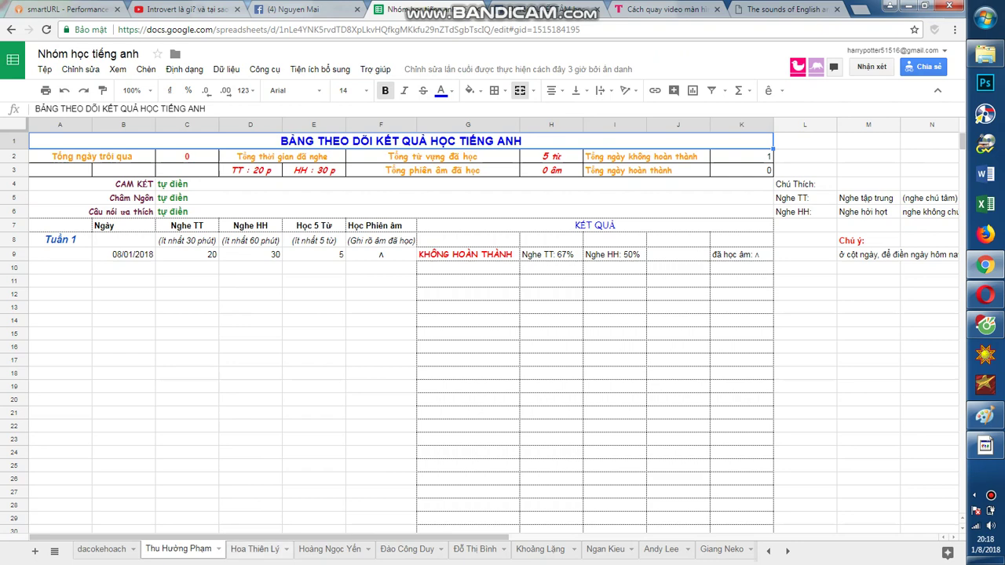
# Clear the existing week 1 entry from cells B9:F9 of the study tracking sheet.
pyautogui.click(255, 549)
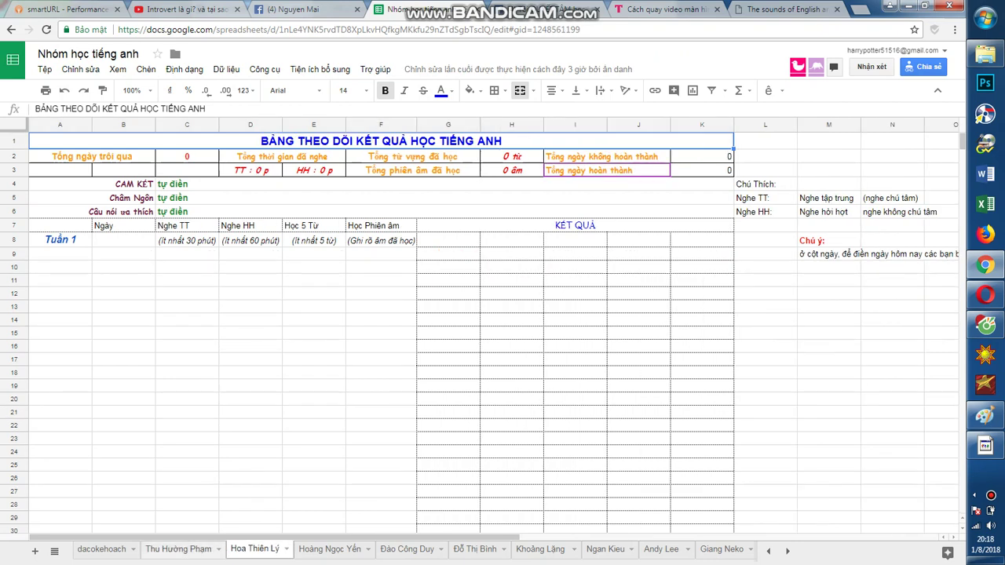
pyautogui.hotkey('ctrl', 'shift', 'pageup')
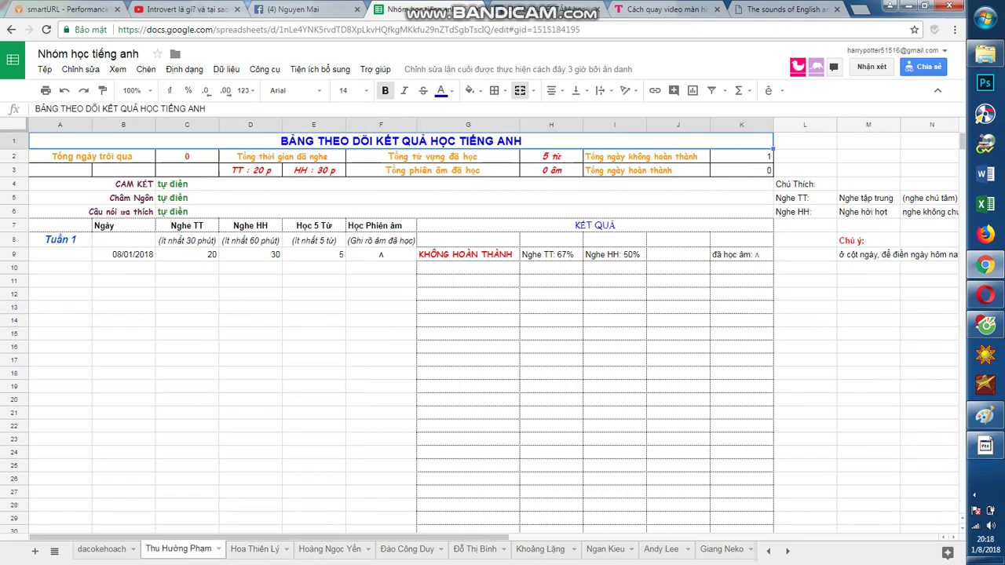
pyautogui.moveTo(123, 254); pyautogui.dragTo(381, 255)
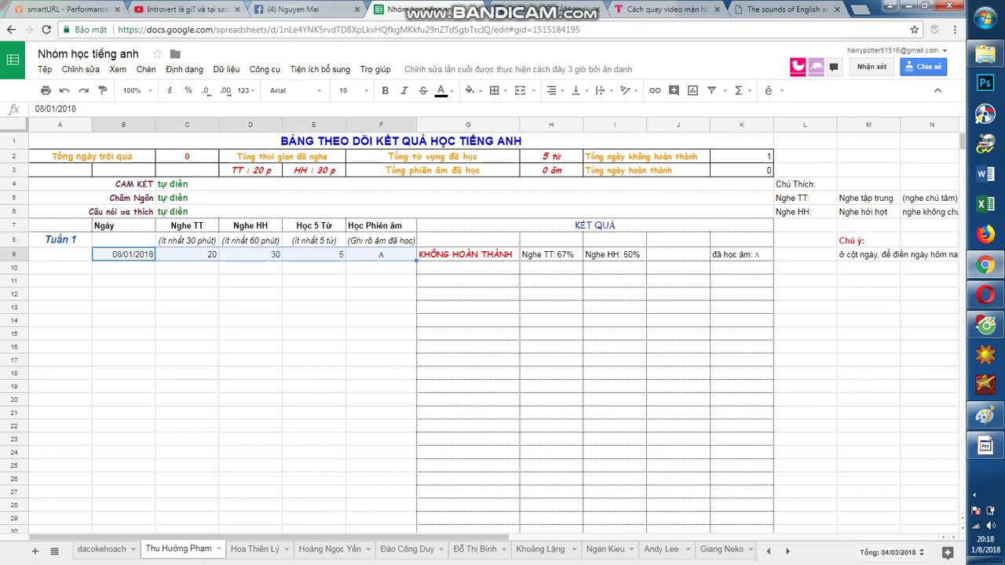
pyautogui.press('Delete')
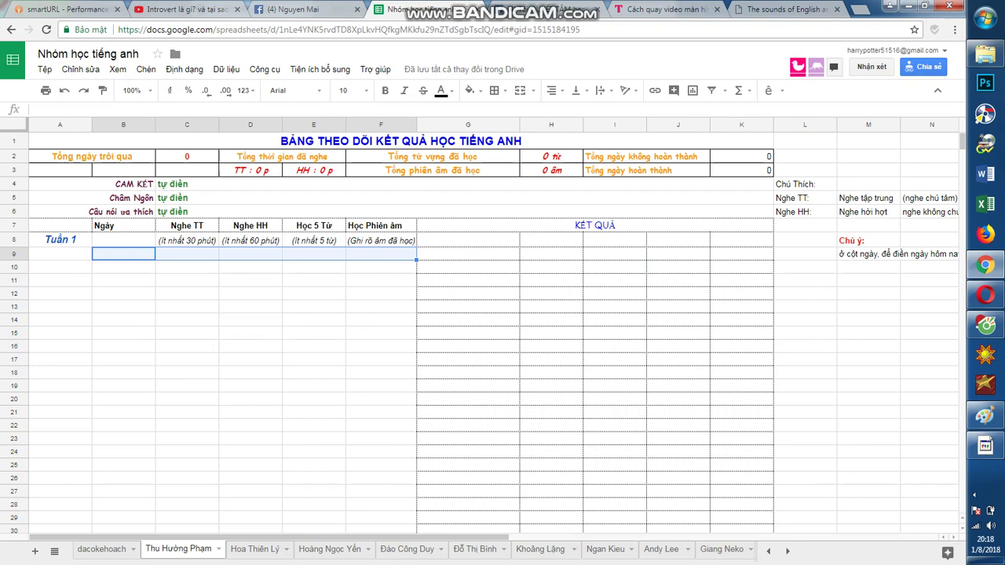
pyautogui.click(187, 294)
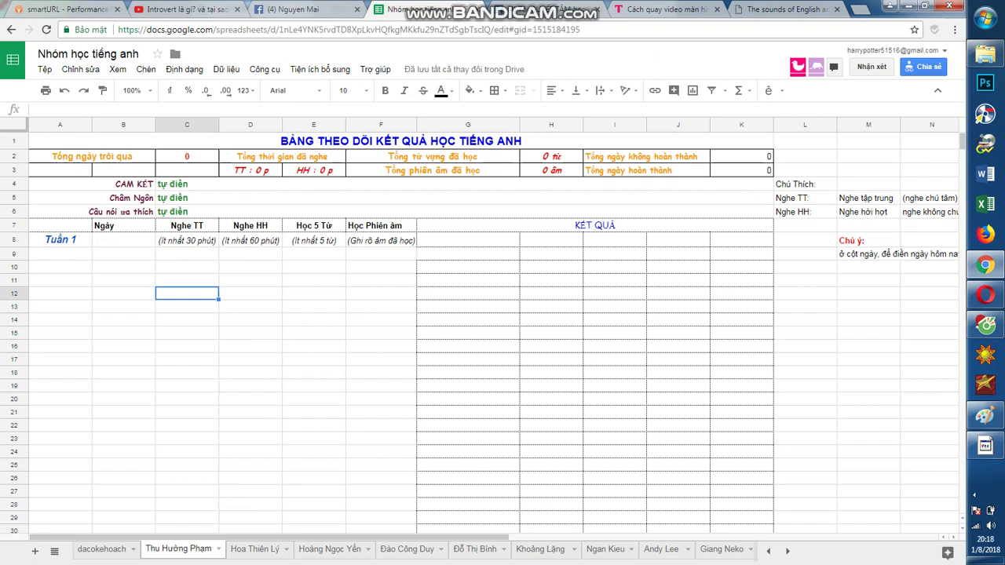
# Examine the commitment and motto fields, the first entry row, and the Ngày, Nghe TT and Nghe HH column headings.
pyautogui.click(187, 184)
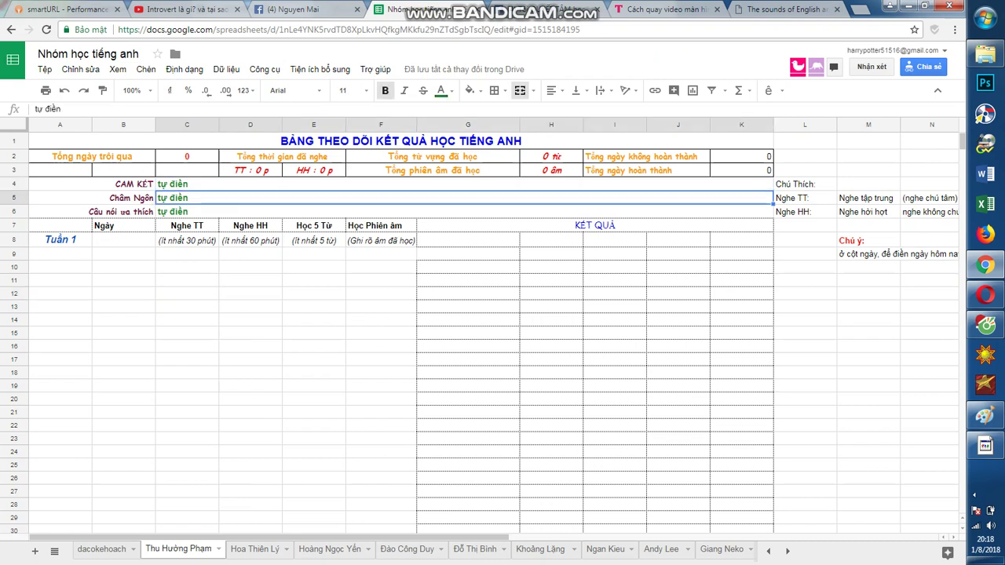
pyautogui.click(187, 198)
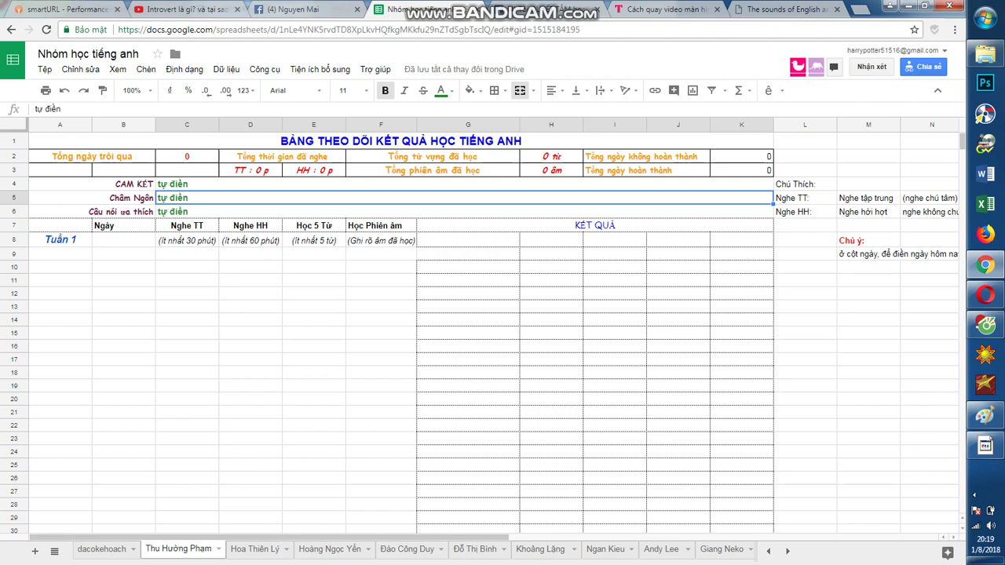
pyautogui.click(251, 268)
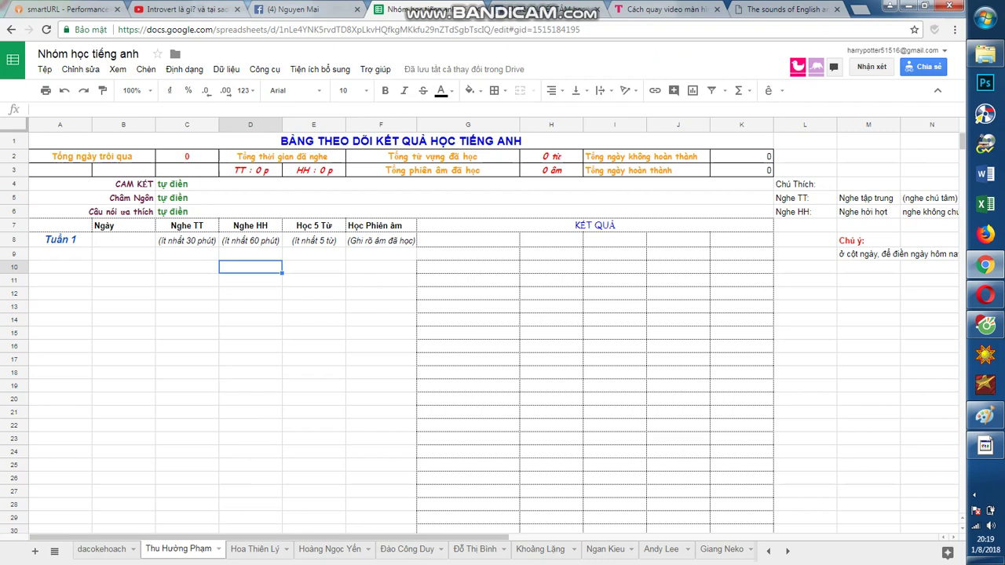
pyautogui.click(124, 254)
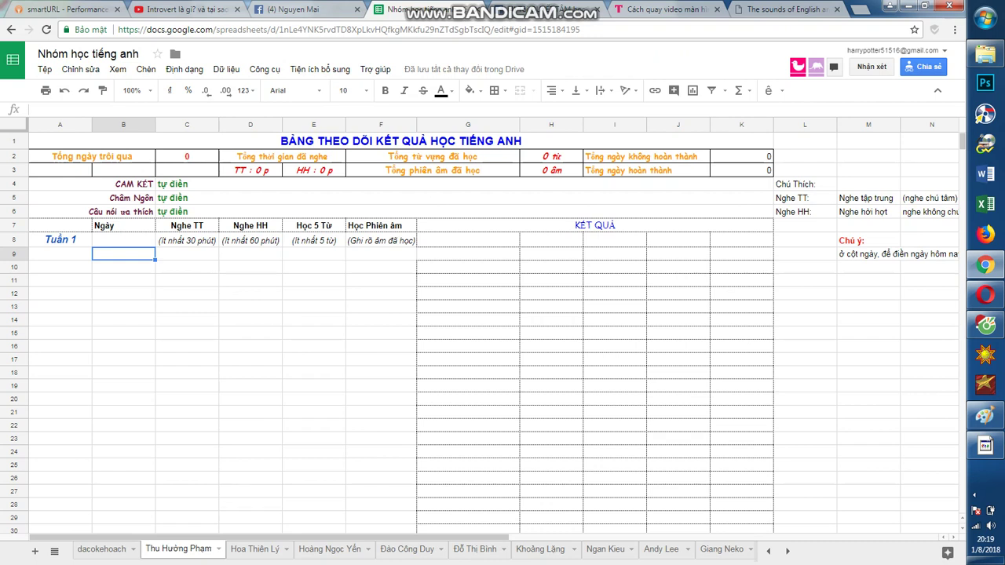
pyautogui.press('Down')
pyautogui.press('Up')
pyautogui.click(123, 225)
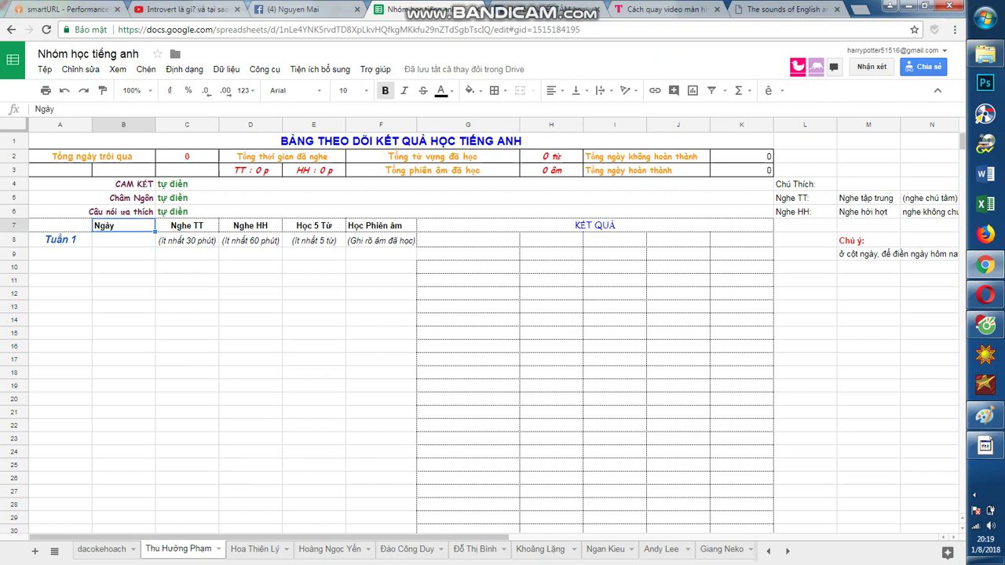
pyautogui.click(187, 225)
pyautogui.click(251, 226)
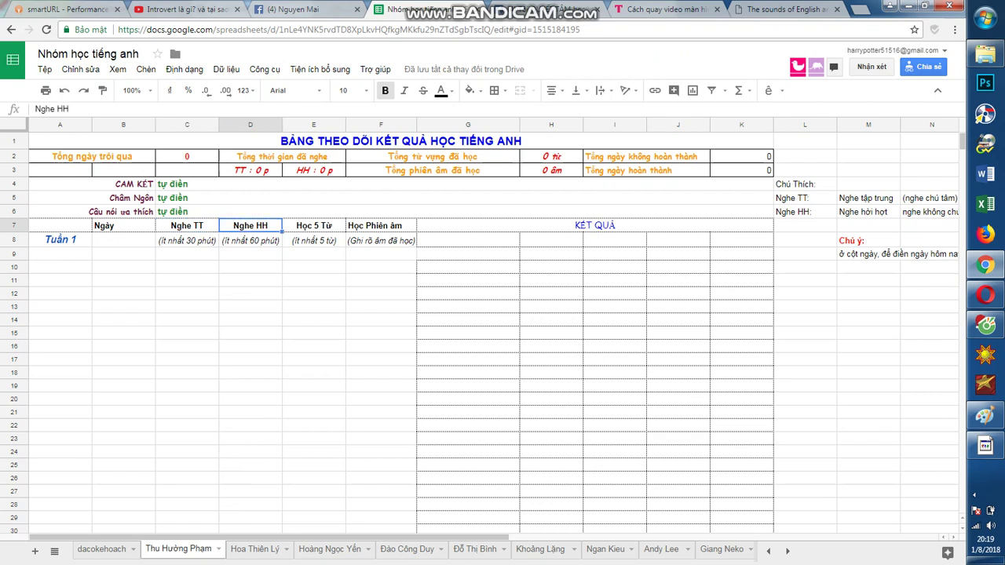
pyautogui.click(124, 226)
# Check the marked keyboard picture in Paint, and insert the current date, 08/01/2018, in the spreadsheet's cell B9.
pyautogui.click(123, 255)
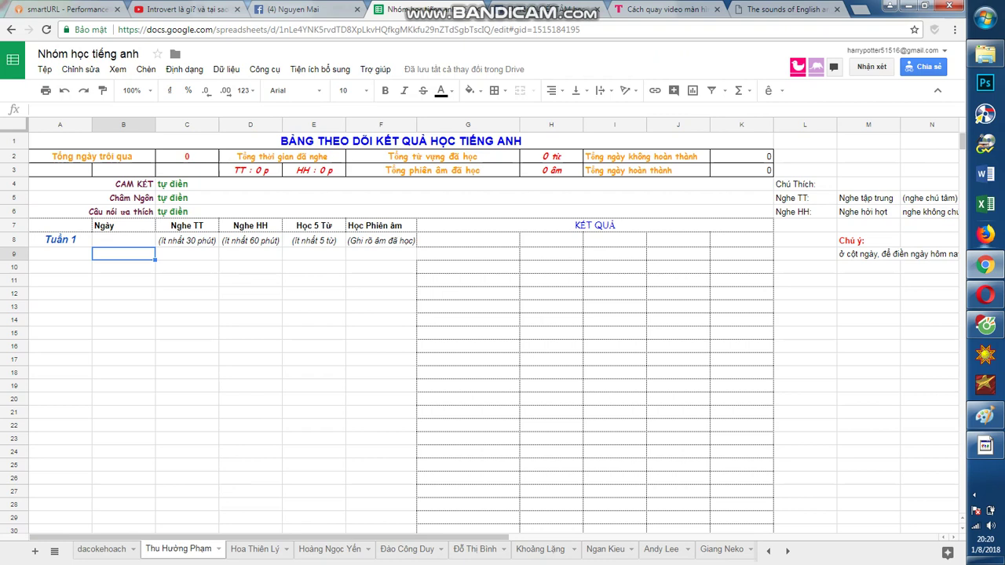
pyautogui.click(986, 415)
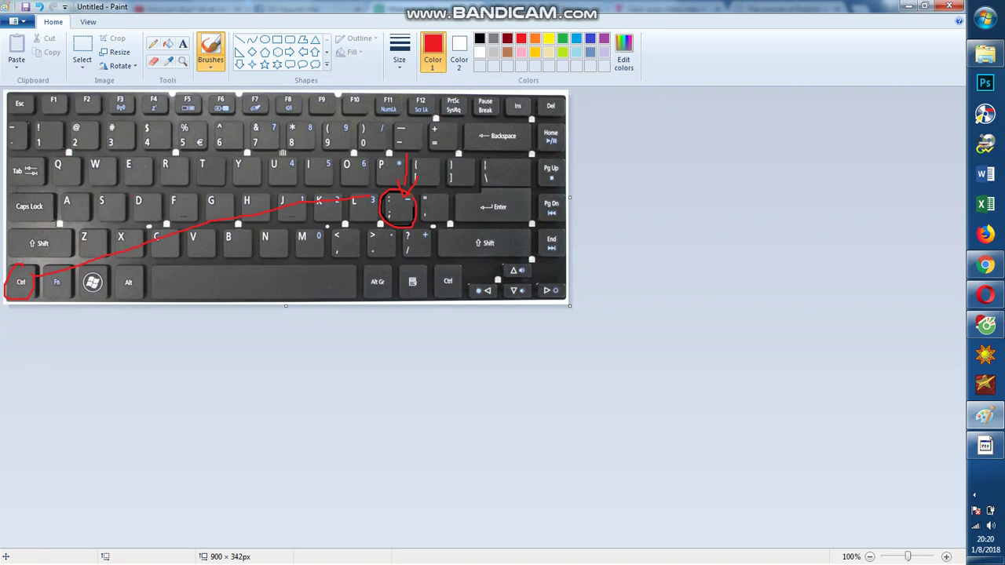
pyautogui.click(908, 7)
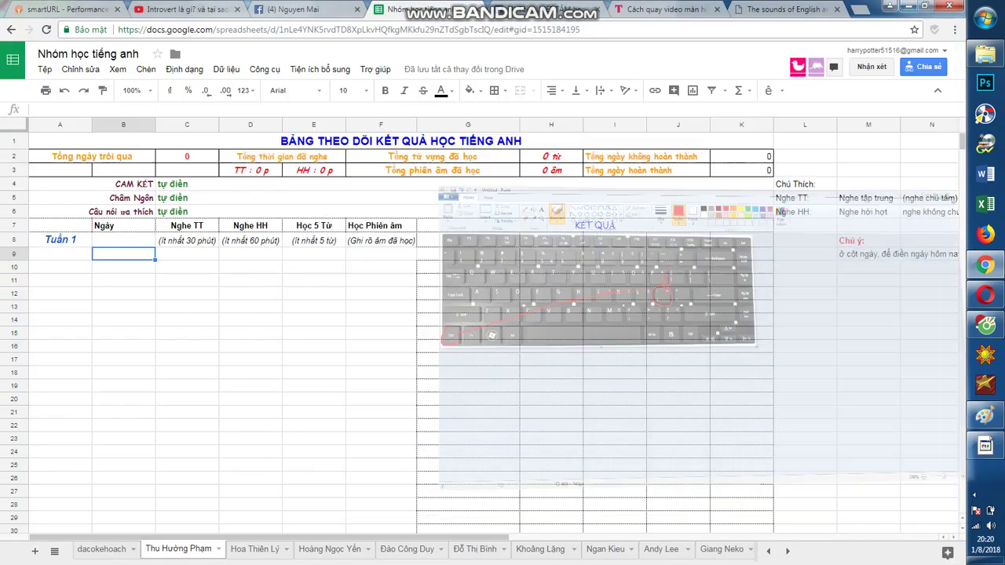
pyautogui.hotkey('ctrl', ';')
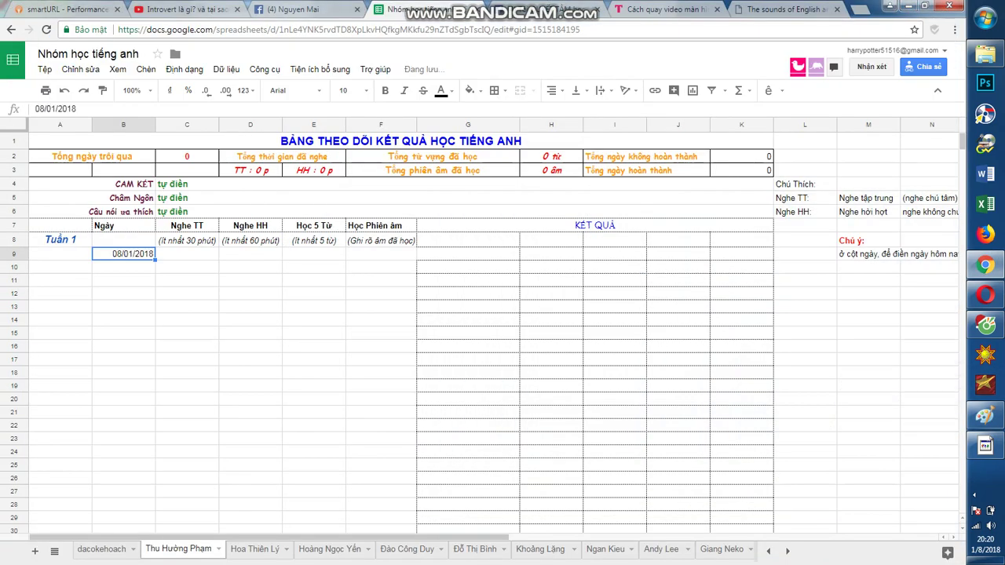
# Look at the YouTube example video, and record 45 minutes of Nghe TT in cell C9 of the spreadsheet.
pyautogui.click(187, 254)
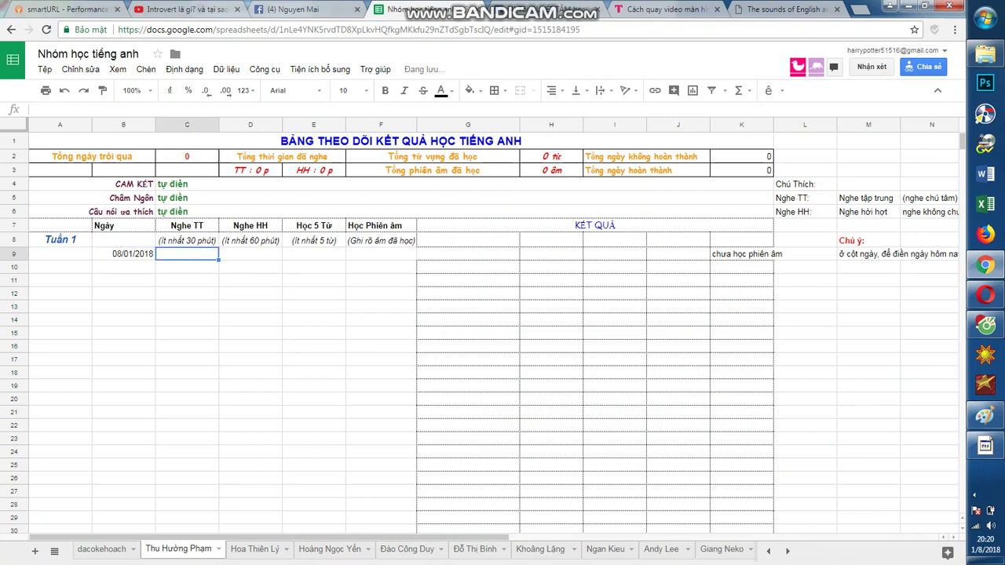
pyautogui.click(187, 226)
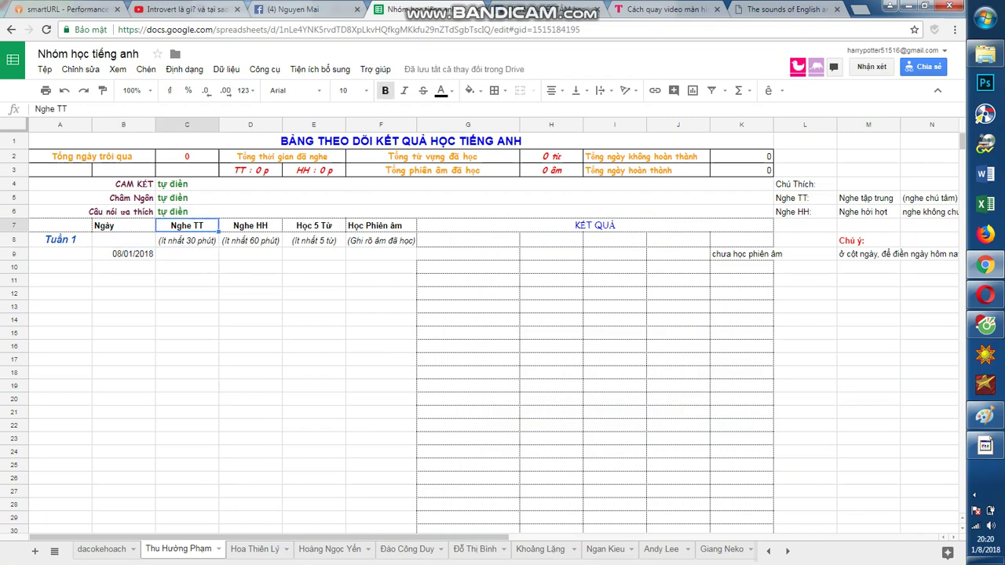
pyautogui.click(187, 254)
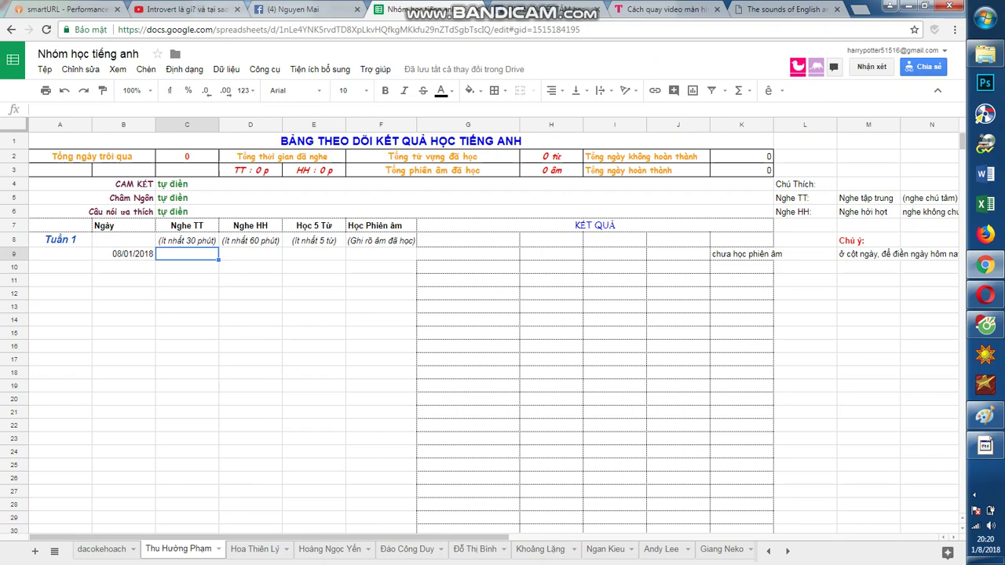
pyautogui.click(186, 9)
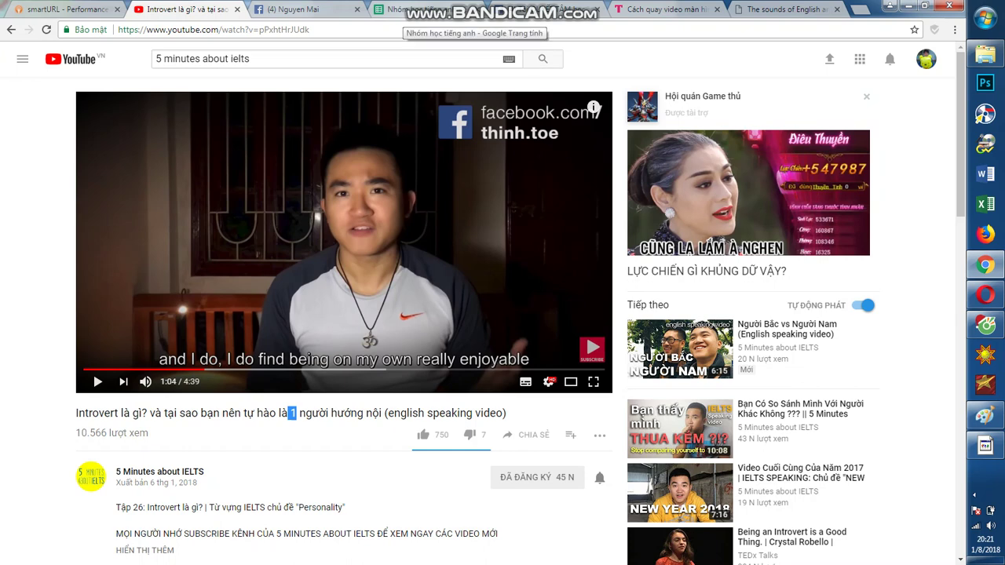
pyautogui.click(416, 10)
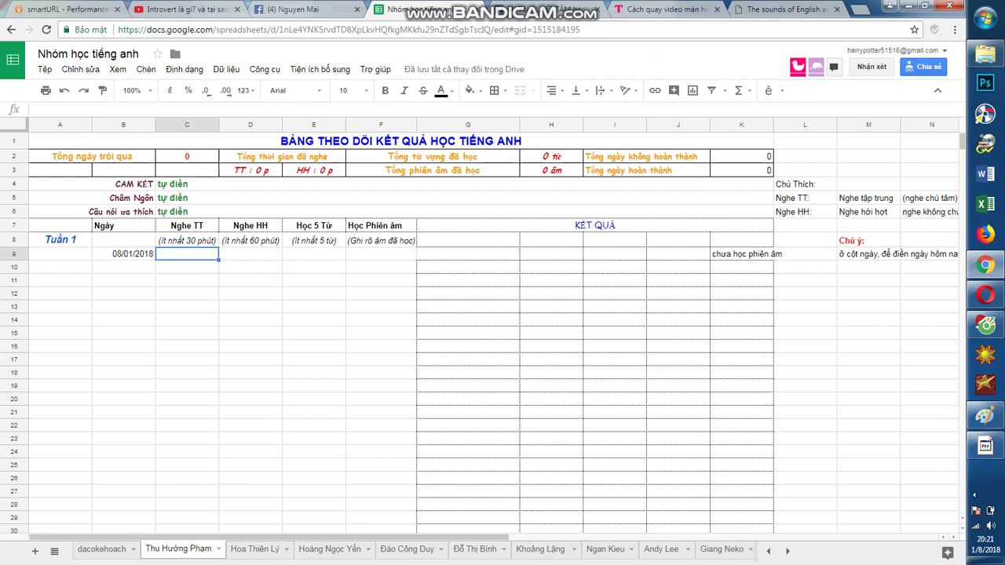
pyautogui.write('45')
pyautogui.press('Tab')
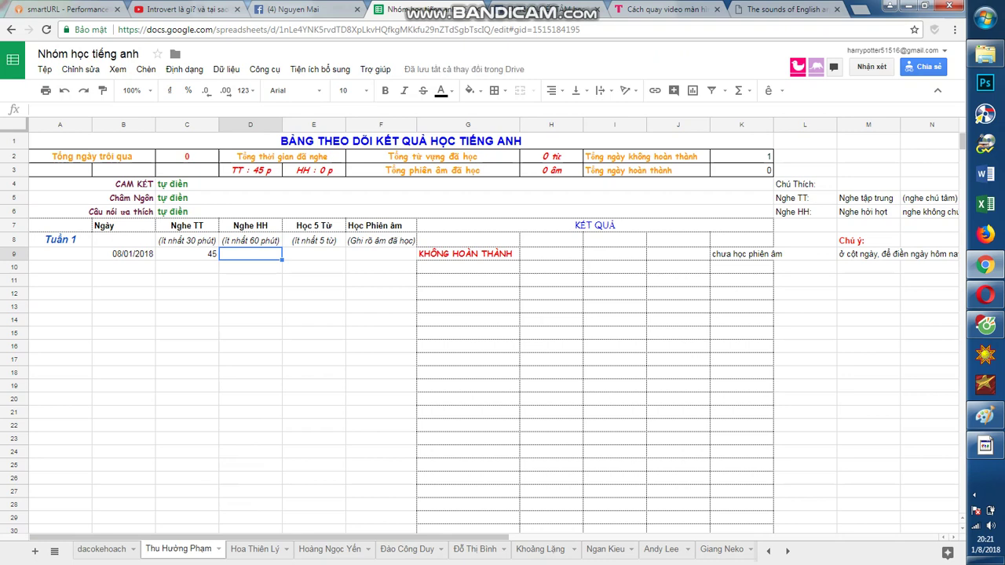
# Examine the Nghe HH heading, the YouTube video page with its comments and suggestions, and the open Facebook page.
pyautogui.click(251, 225)
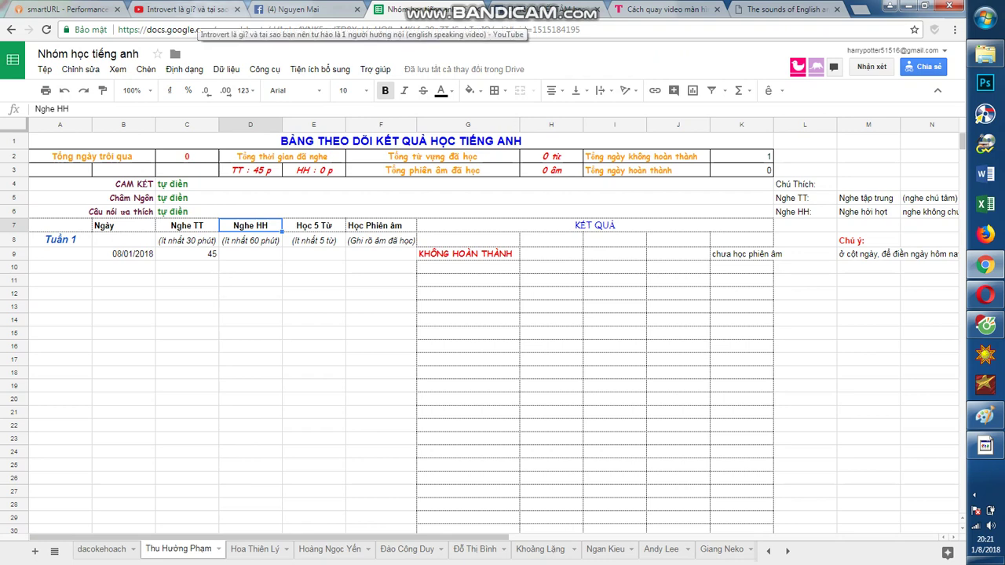
pyautogui.click(184, 10)
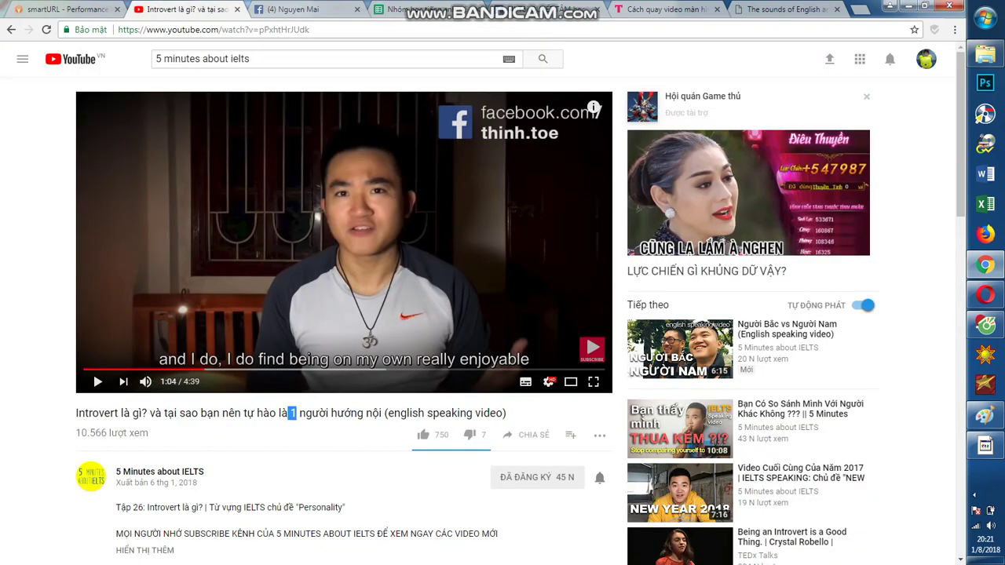
pyautogui.scroll(-2, 345, 314)
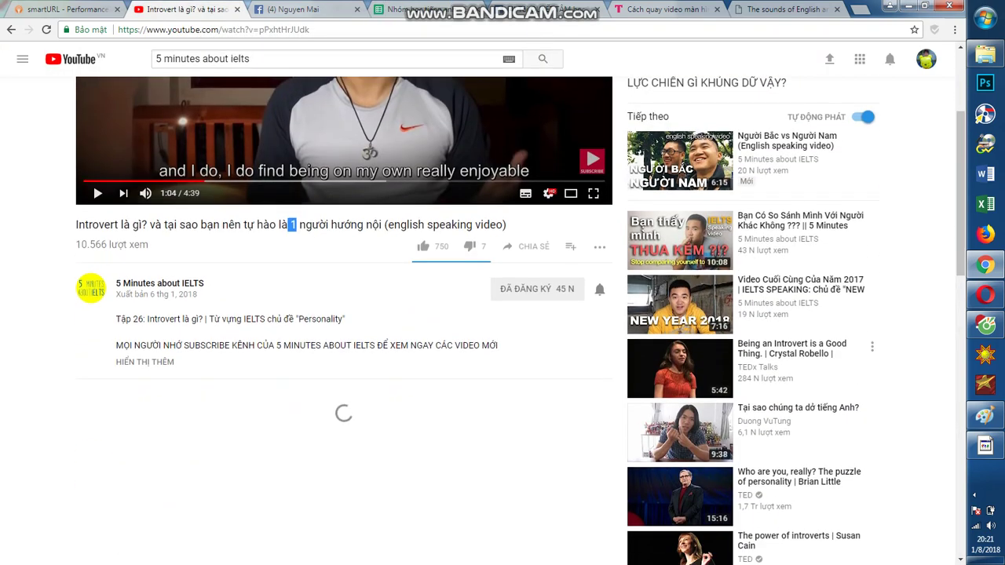
pyautogui.scroll(-3, 346, 314)
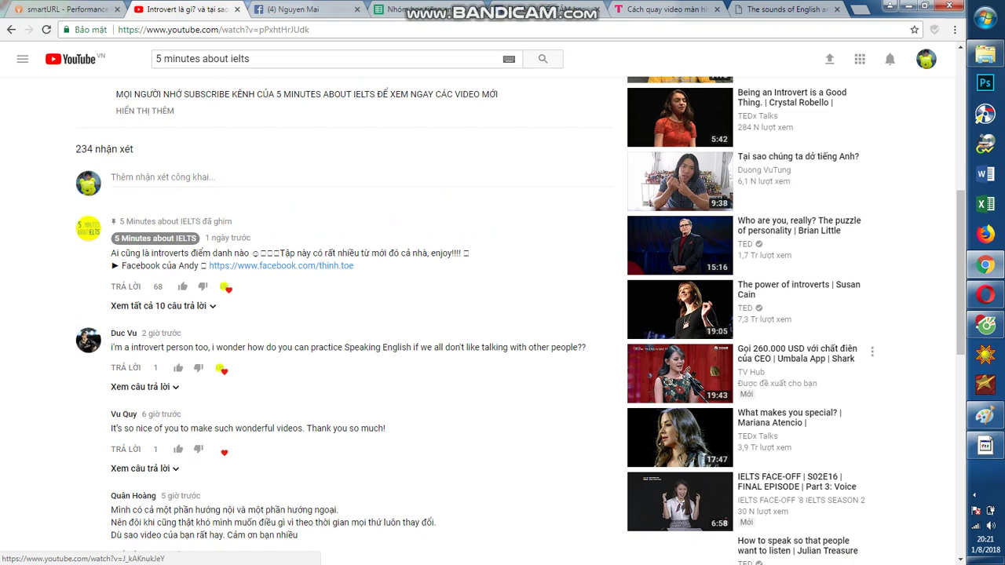
pyautogui.scroll(3, 345, 314)
pyautogui.scroll(1, 346, 314)
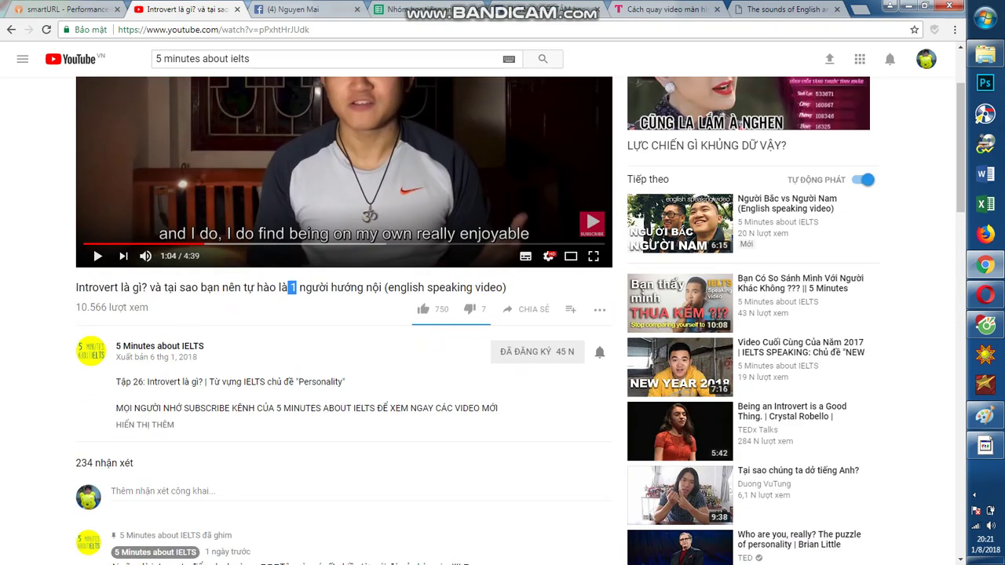
pyautogui.click(296, 289)
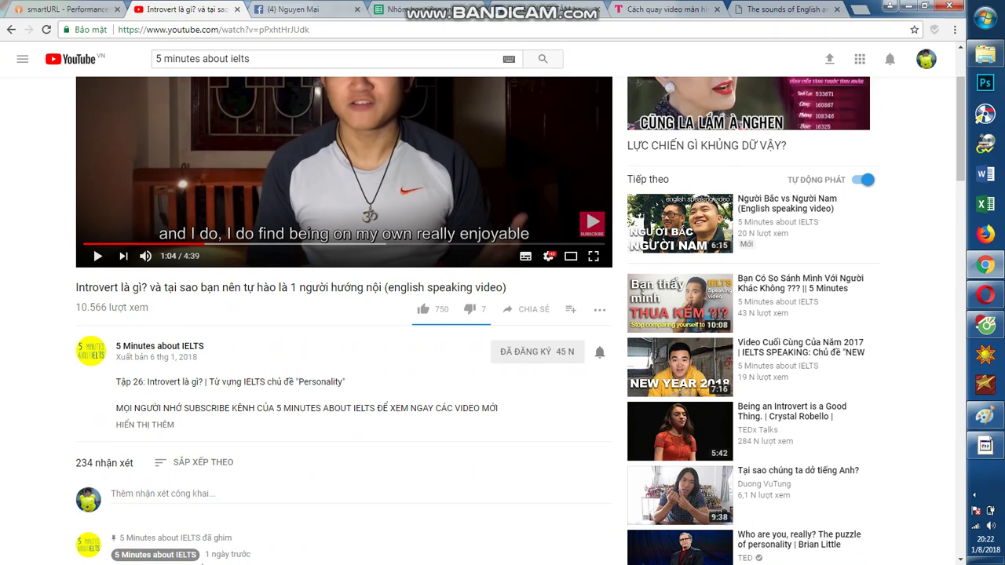
pyautogui.scroll(2, 346, 315)
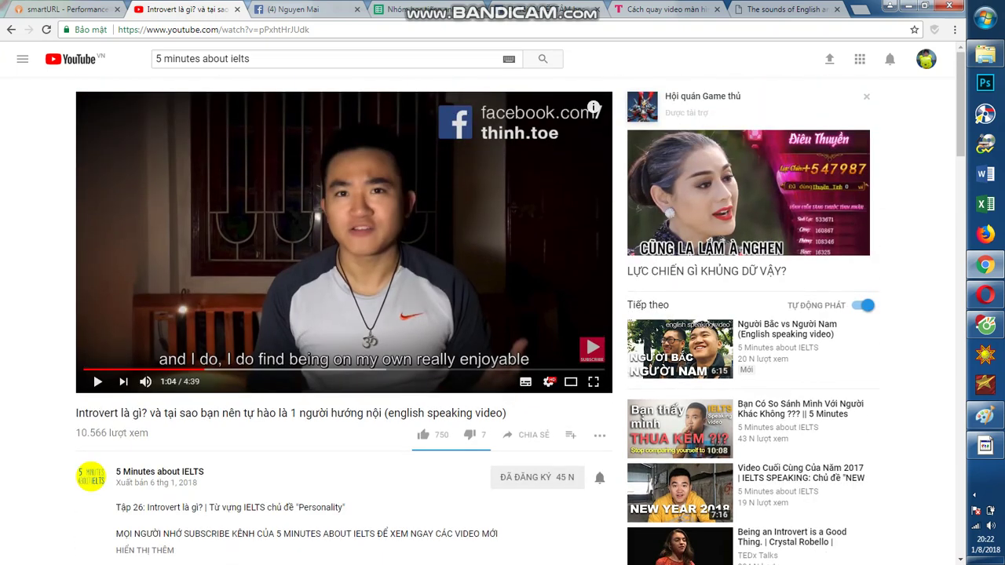
pyautogui.click(251, 59)
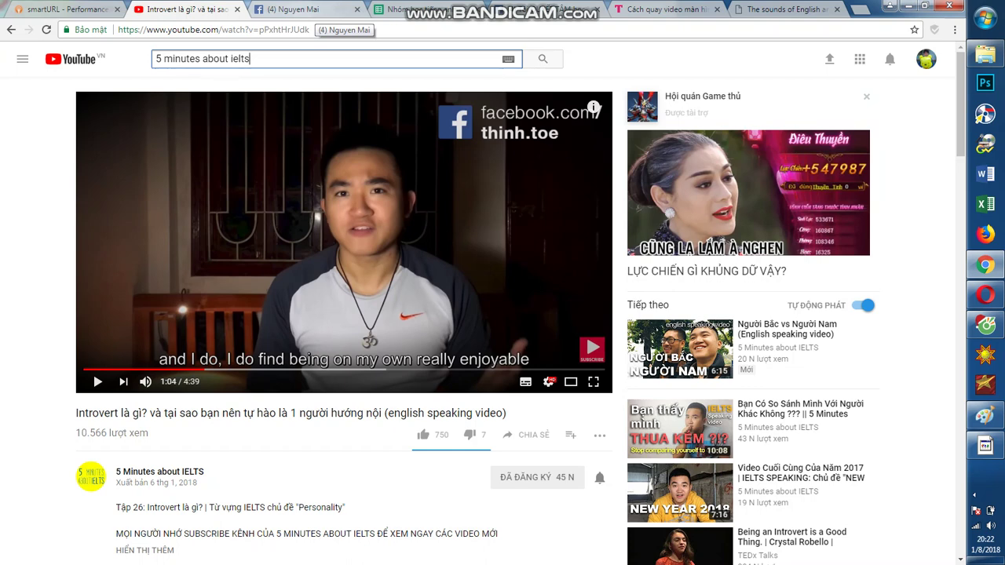
pyautogui.click(306, 10)
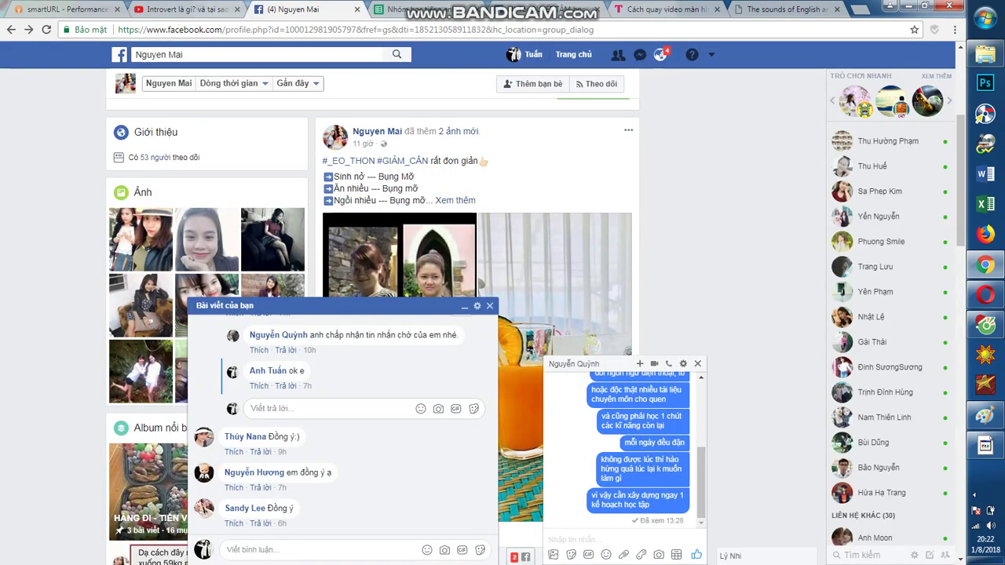
# Switch back to the Google Sheets tracking table and record 180 minutes of Nghe HH in cell D9.
pyautogui.click(412, 9)
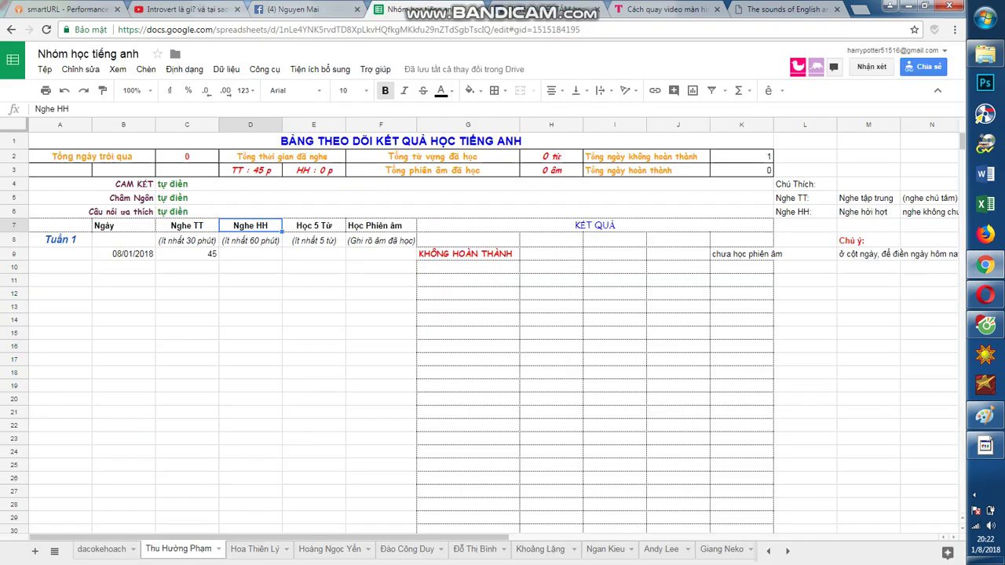
pyautogui.click(250, 254)
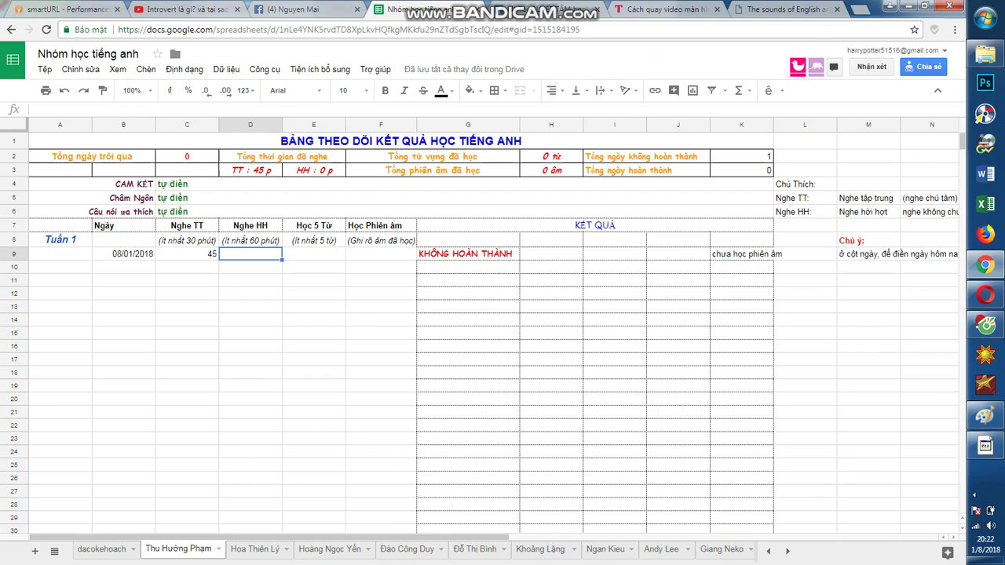
pyautogui.write('180')
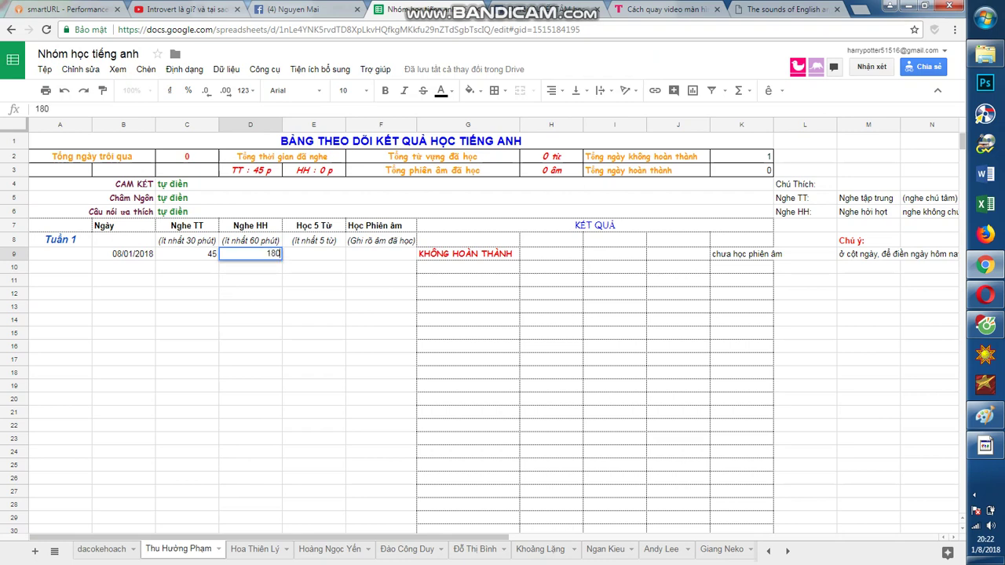
pyautogui.press('Tab')
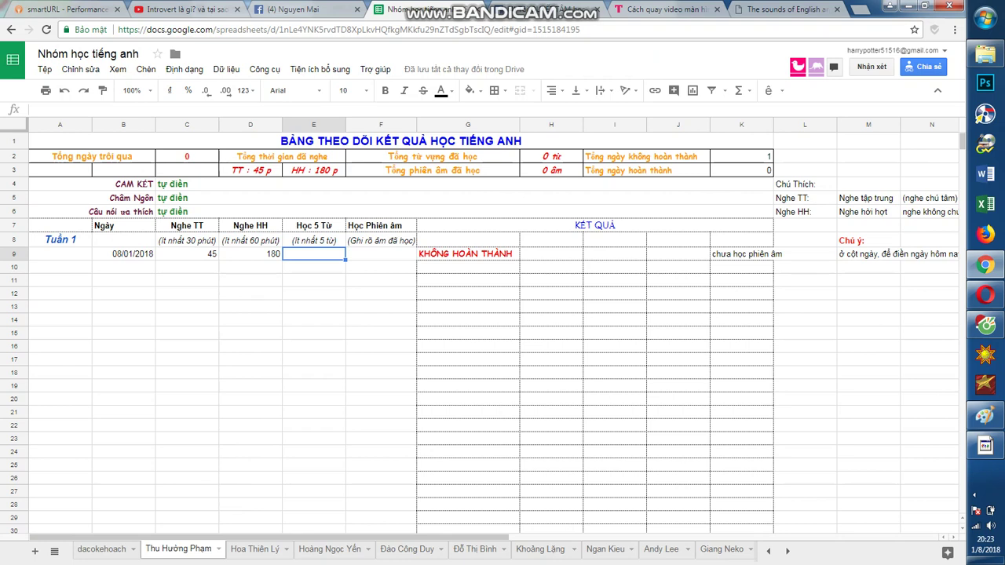
# Record 5 learned words in cell E9 under Học 5 Từ.
pyautogui.write('5')
pyautogui.press('Return')
pyautogui.press('Up')
pyautogui.click(315, 267)
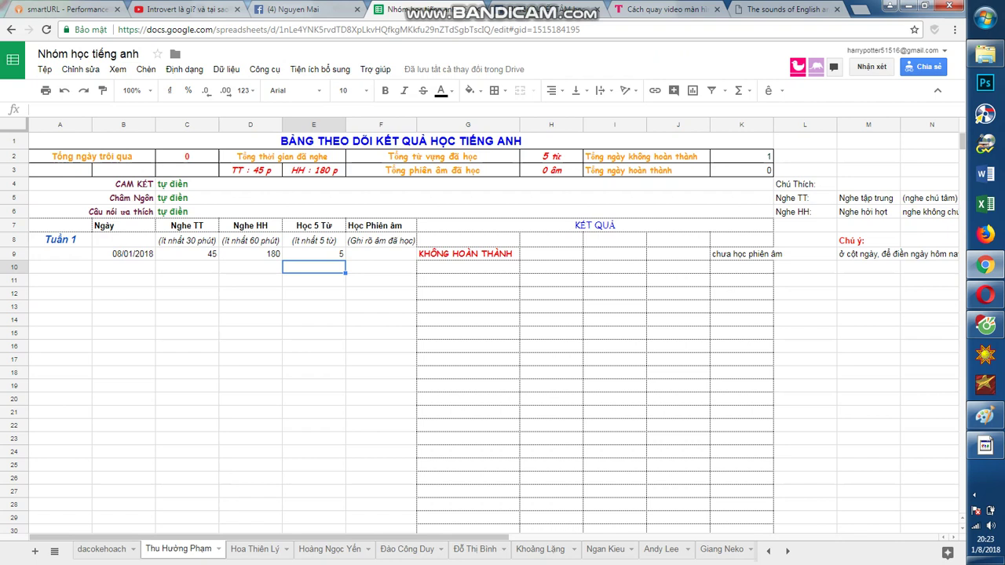
# Review the learned-words entry in cell E9 and the Học Phiên âm column heading.
pyautogui.click(314, 254)
pyautogui.click(314, 267)
pyautogui.click(314, 254)
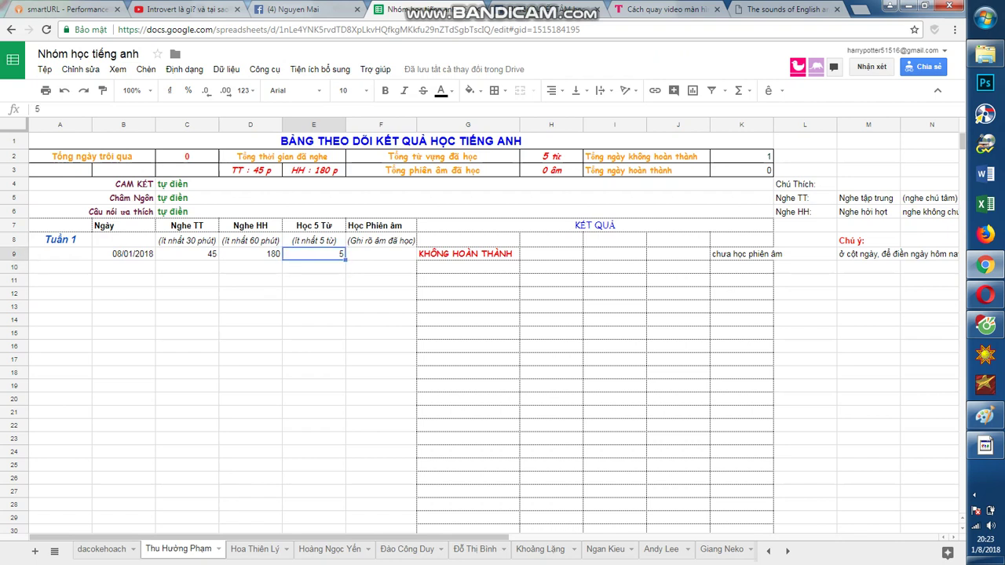
pyautogui.click(381, 255)
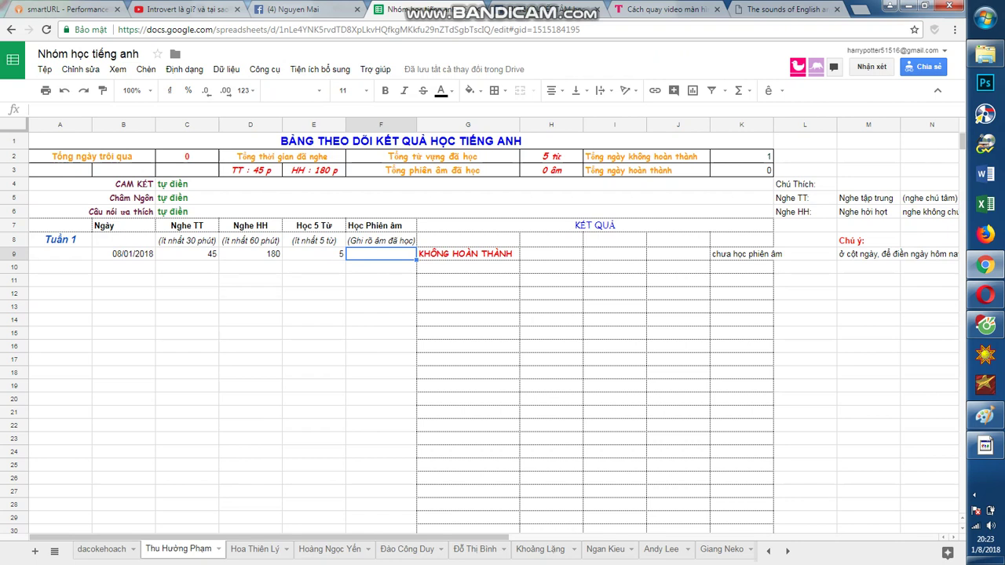
pyautogui.click(381, 226)
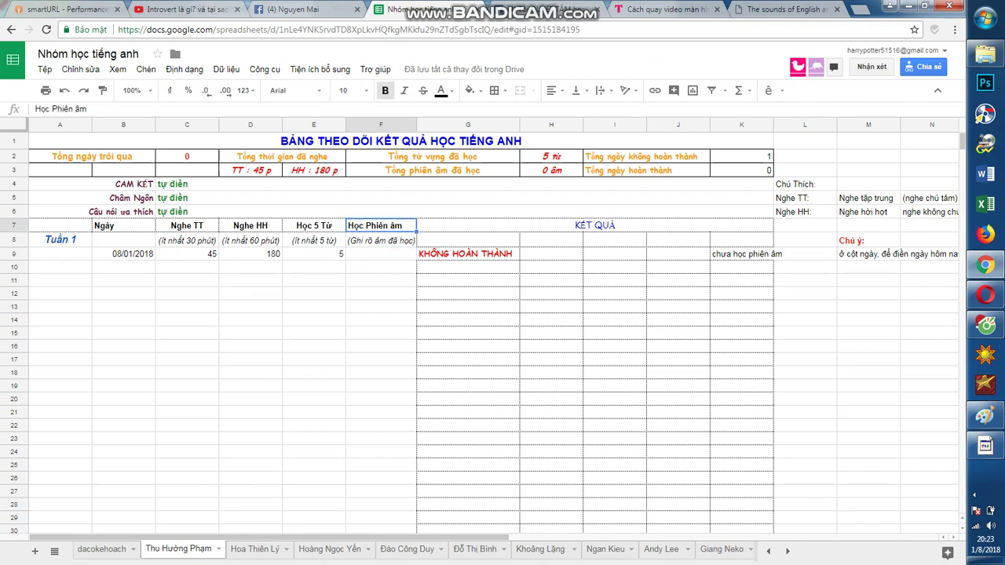
# Copy the vowel symbol iː from the IPA vowels chart on the open Antimoon sounds page.
pyautogui.click(381, 255)
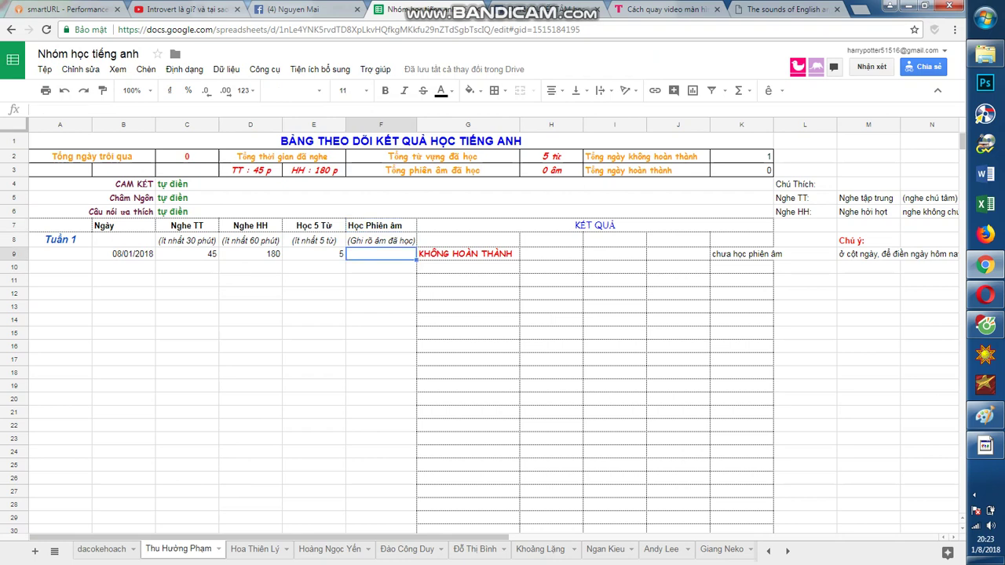
pyautogui.click(773, 10)
pyautogui.scroll(-1, 416, 236)
pyautogui.scroll(-1, 411, 245)
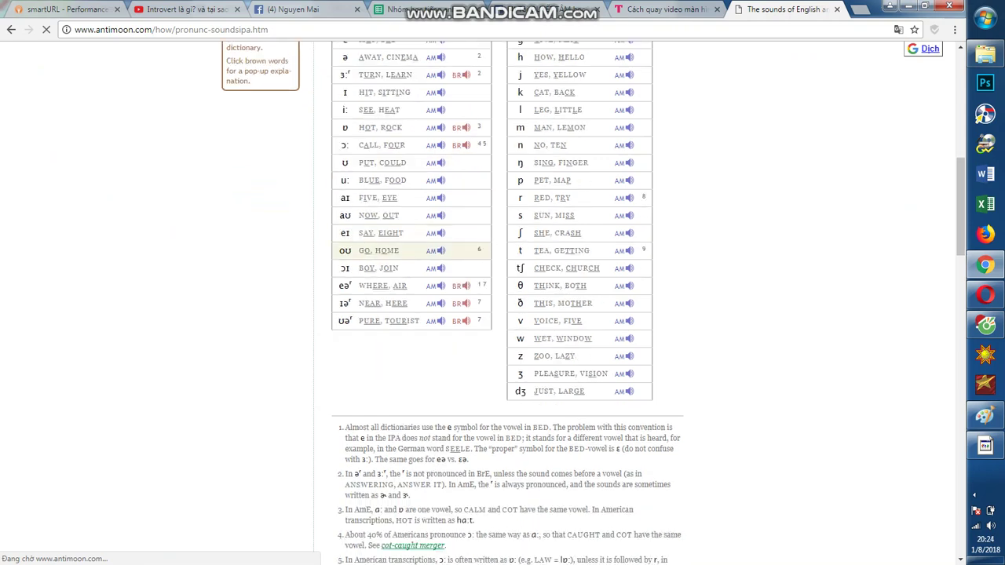
pyautogui.scroll(2, 412, 255)
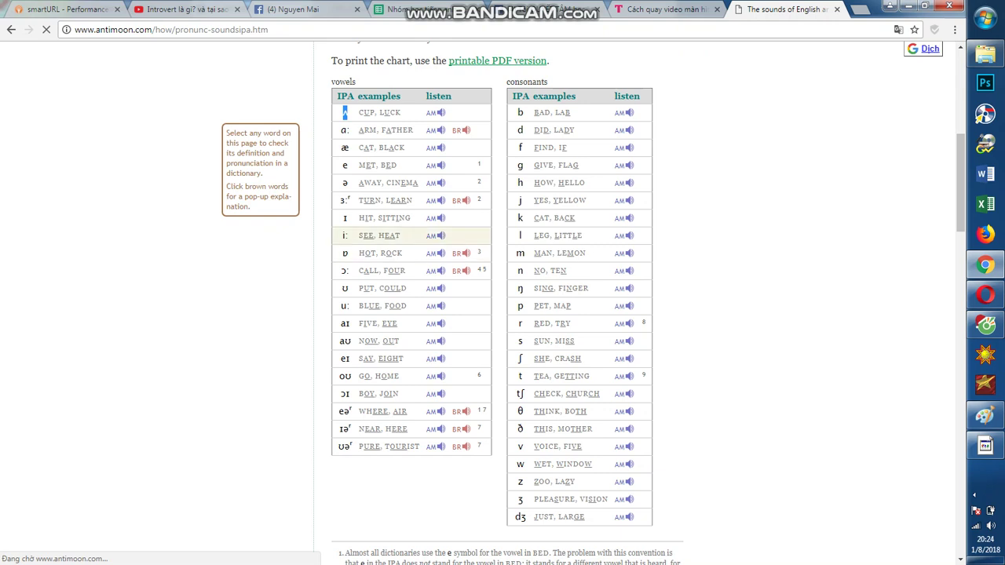
pyautogui.click(346, 235)
pyautogui.moveTo(342, 236); pyautogui.dragTo(348, 236)
pyautogui.hotkey('ctrl', 'c')
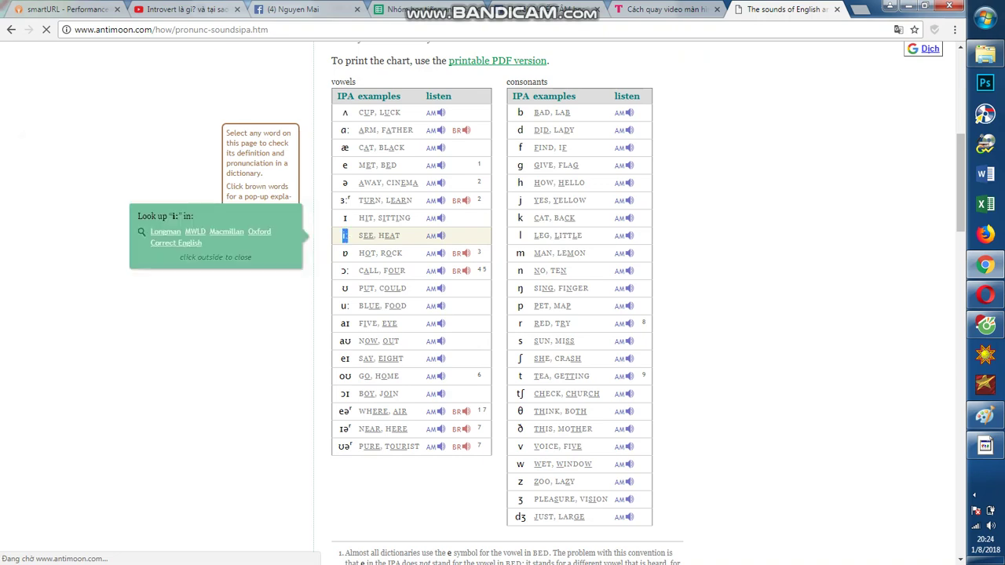
# Return to the tracking sheet and paste the copied phonetic symbol into cell F9 under Học Phiên âm.
pyautogui.click(402, 8)
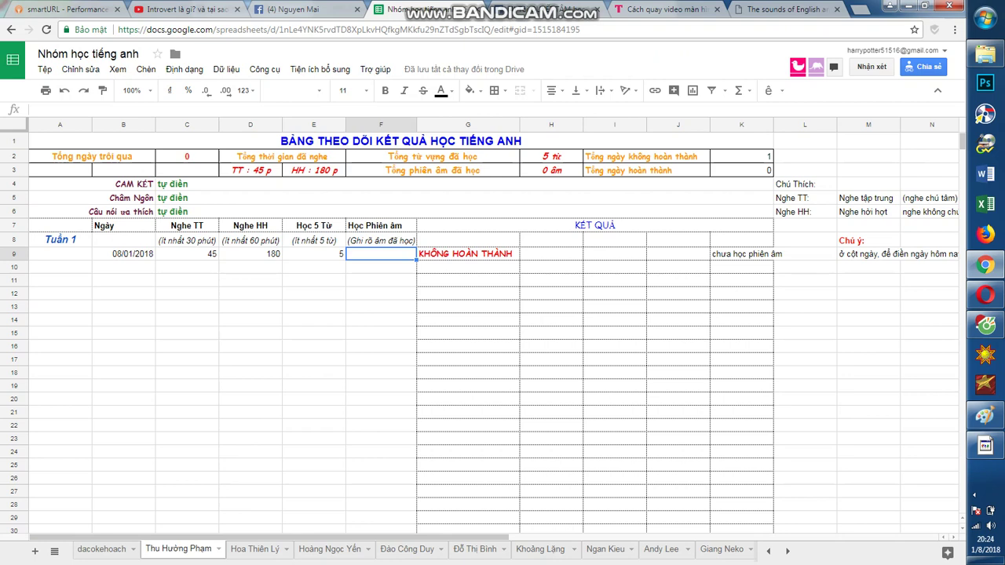
pyautogui.hotkey('ctrl', 'v')
pyautogui.click(381, 268)
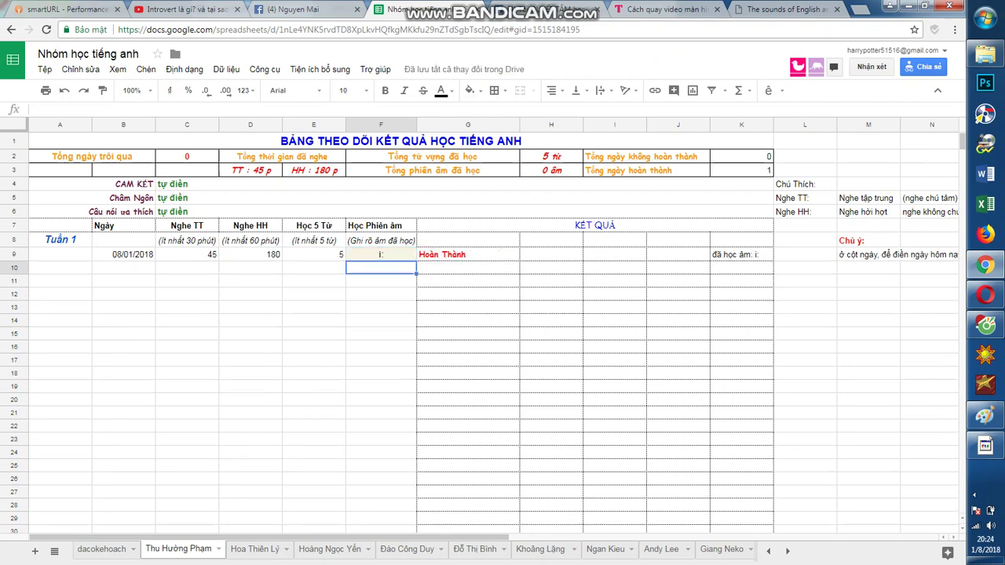
# Examine the KẾT QUẢ result in cell G9 and the Nghe TT, Nghe HH, Học 5 Từ and Học Phiên âm headings.
pyautogui.click(594, 225)
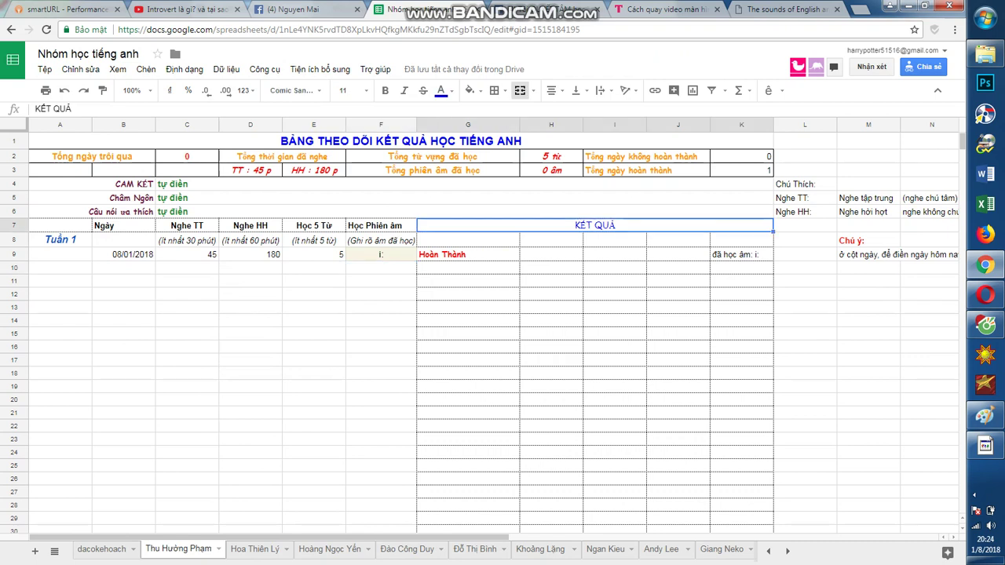
pyautogui.click(468, 254)
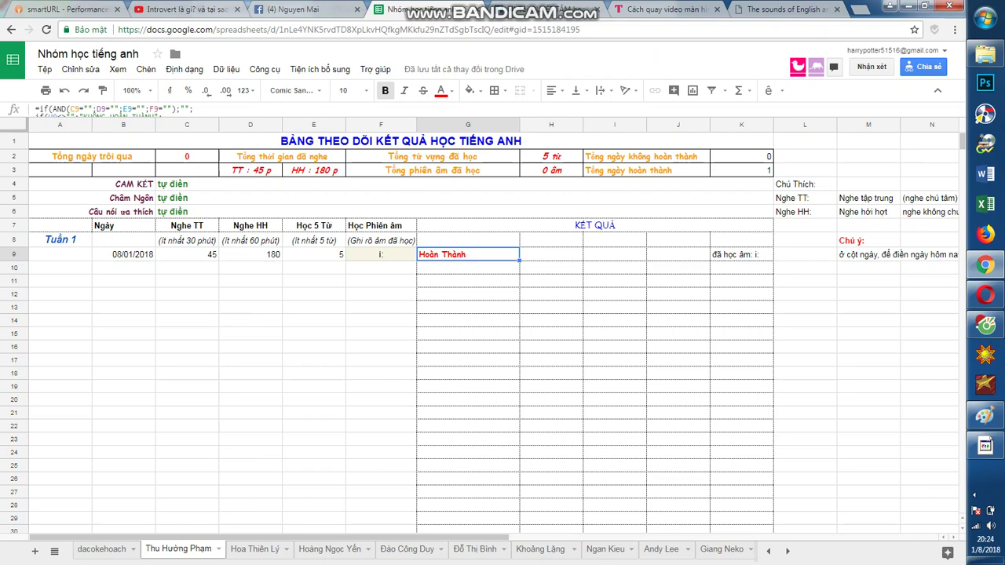
pyautogui.click(187, 225)
pyautogui.click(250, 225)
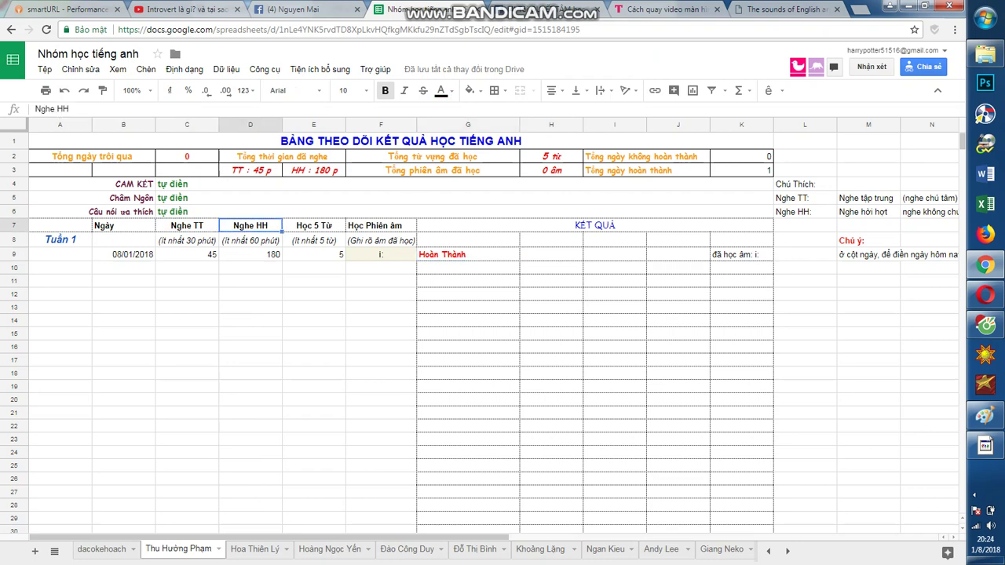
pyautogui.click(314, 225)
pyautogui.click(381, 225)
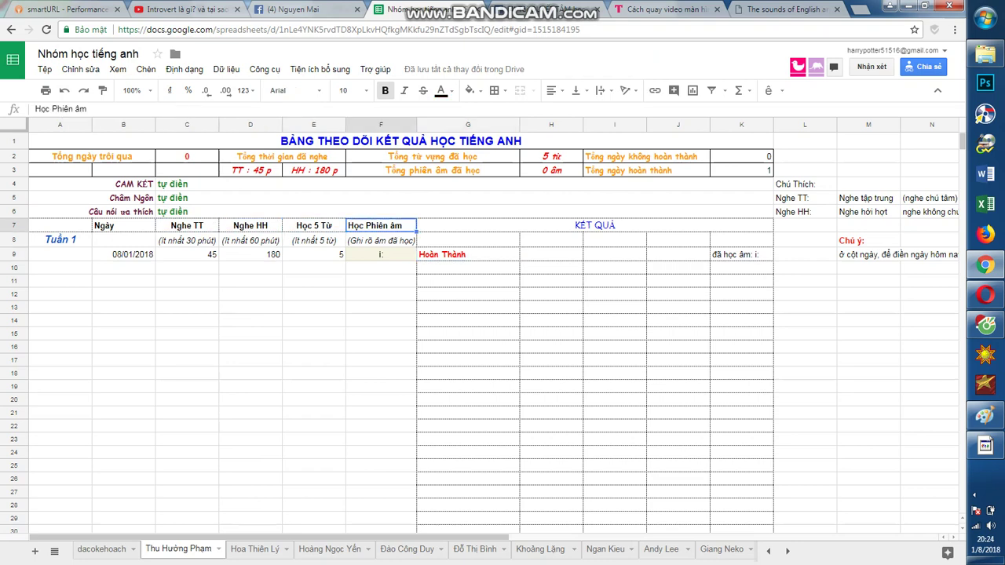
# Change the learned words in cell E9 to 3 and check the result cells H9 to J9.
pyautogui.click(314, 254)
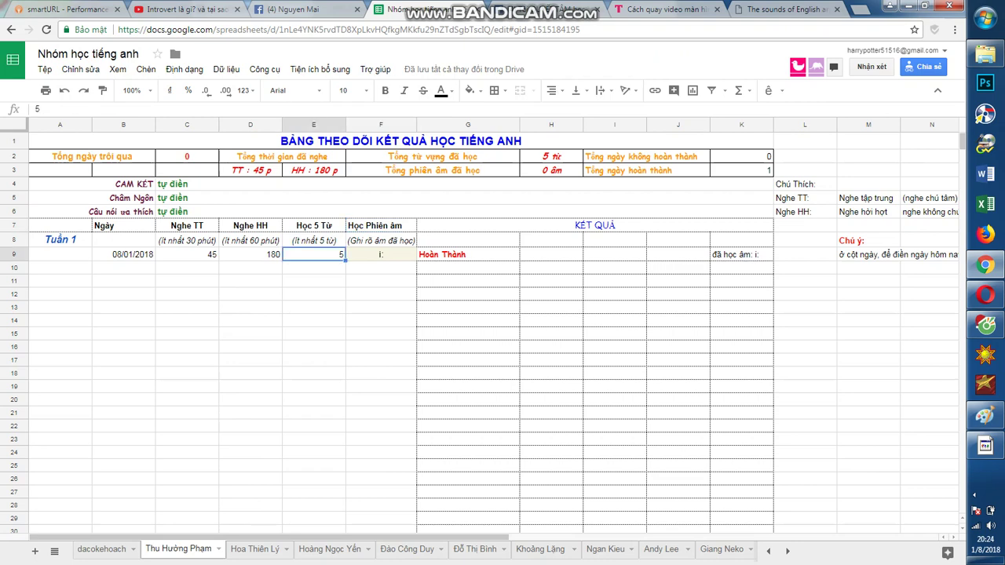
pyautogui.write('3')
pyautogui.press('Return')
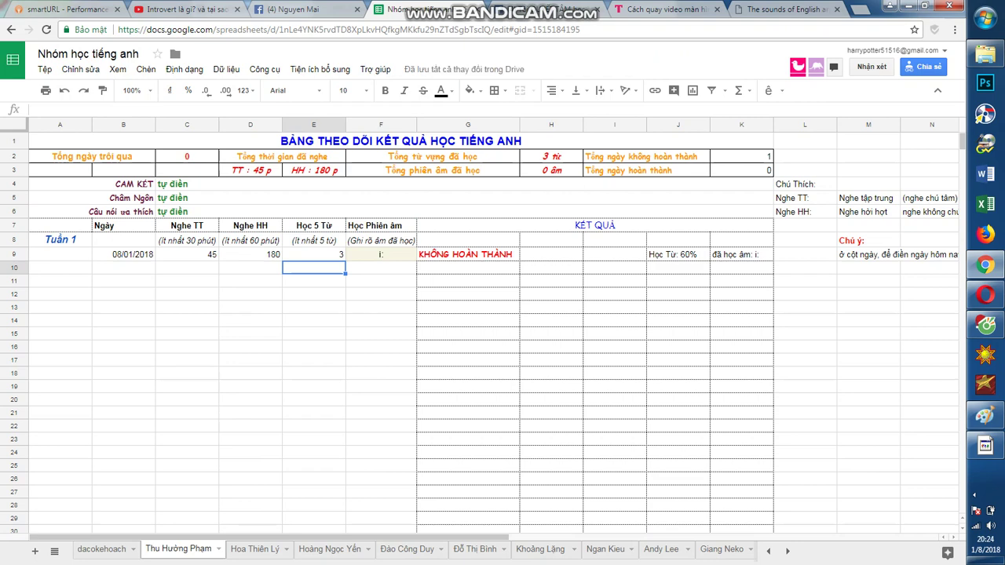
pyautogui.click(552, 254)
pyautogui.press('Right')
pyautogui.press('Right')
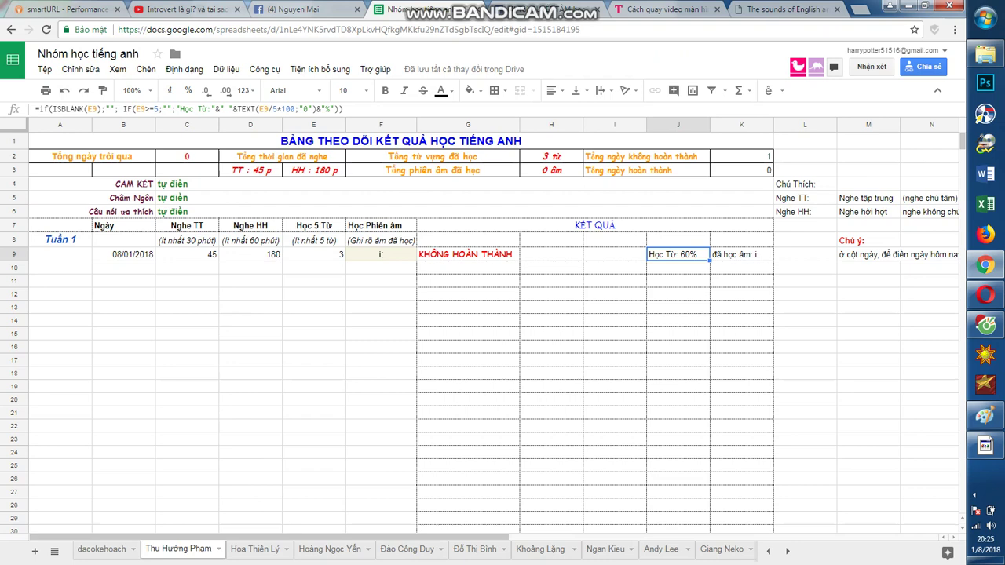
# Change the Nghe HH minutes in cell D9 to 30 and check its result in cell I9.
pyautogui.click(251, 254)
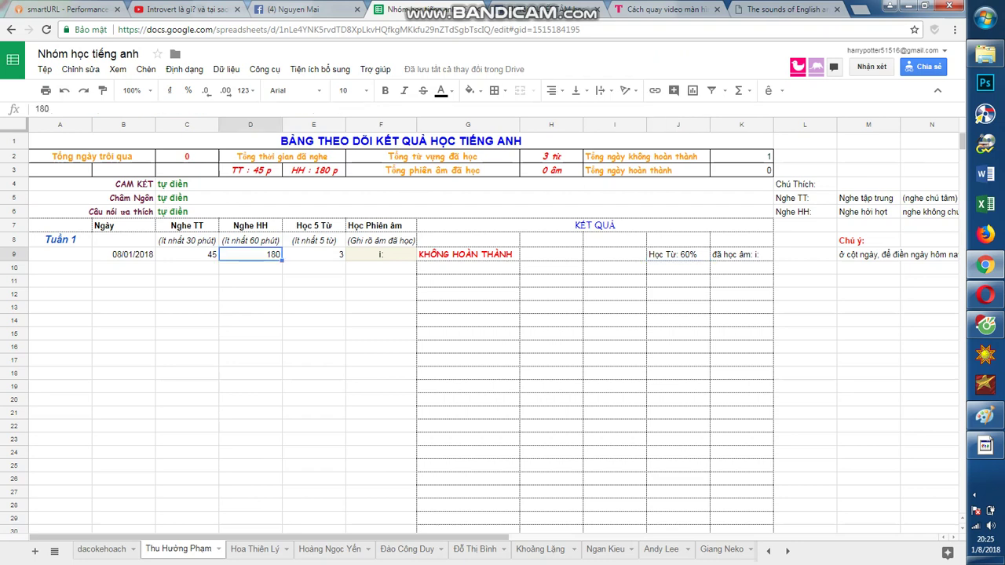
pyautogui.write('30')
pyautogui.click(314, 281)
pyautogui.click(615, 255)
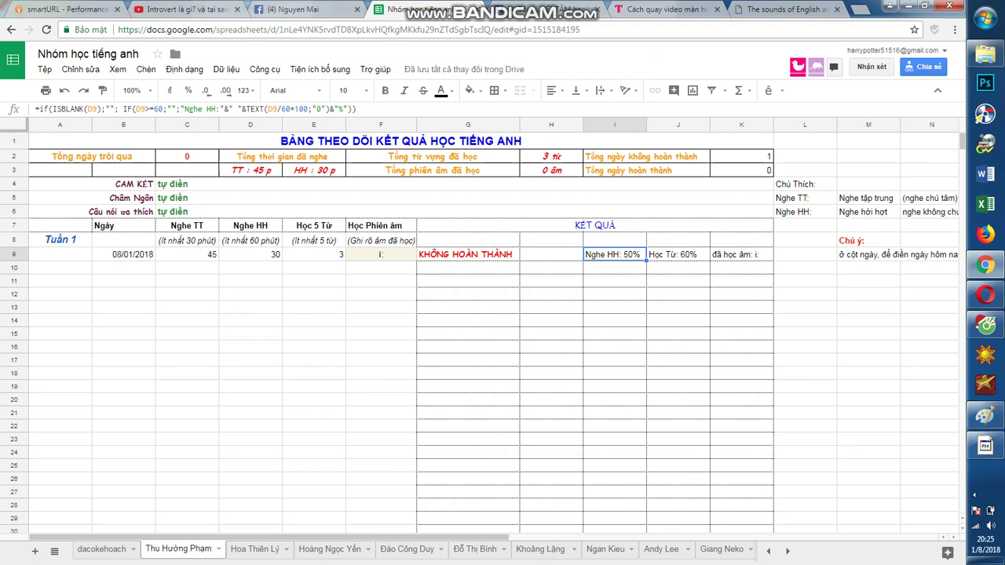
# Examine the summary cells for elapsed days, TT and HH listening time, learned words and learned sounds.
pyautogui.click(92, 156)
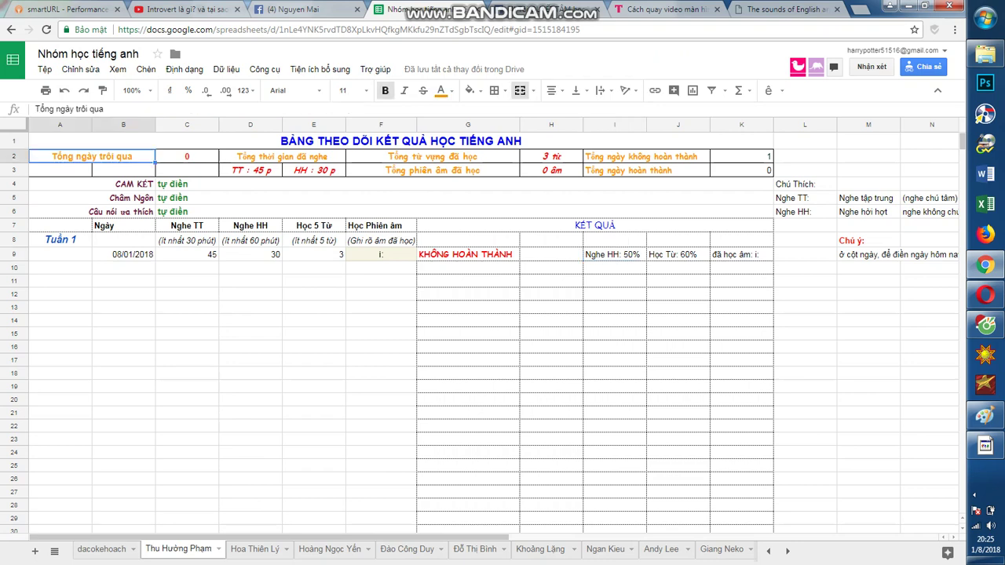
pyautogui.click(187, 157)
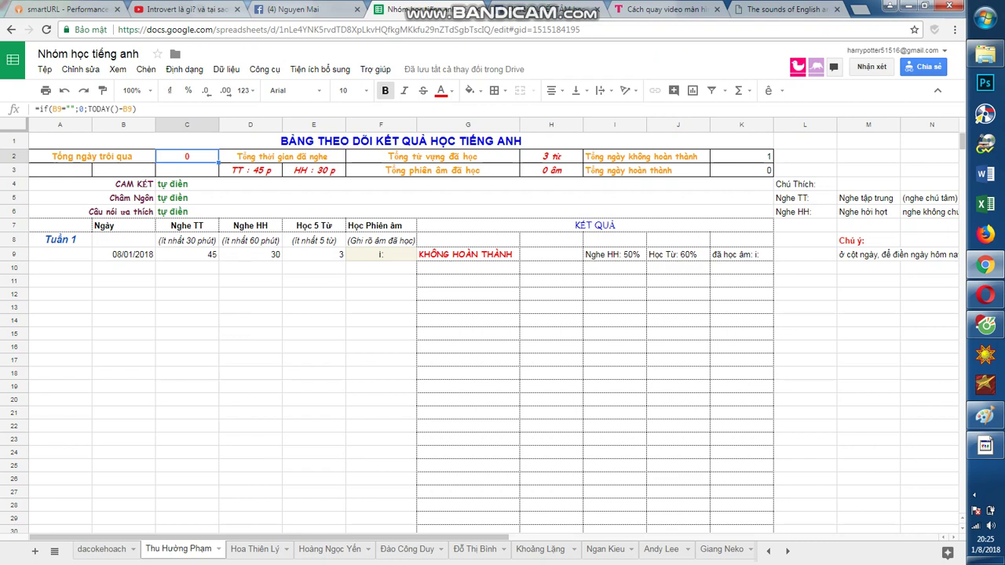
pyautogui.click(250, 170)
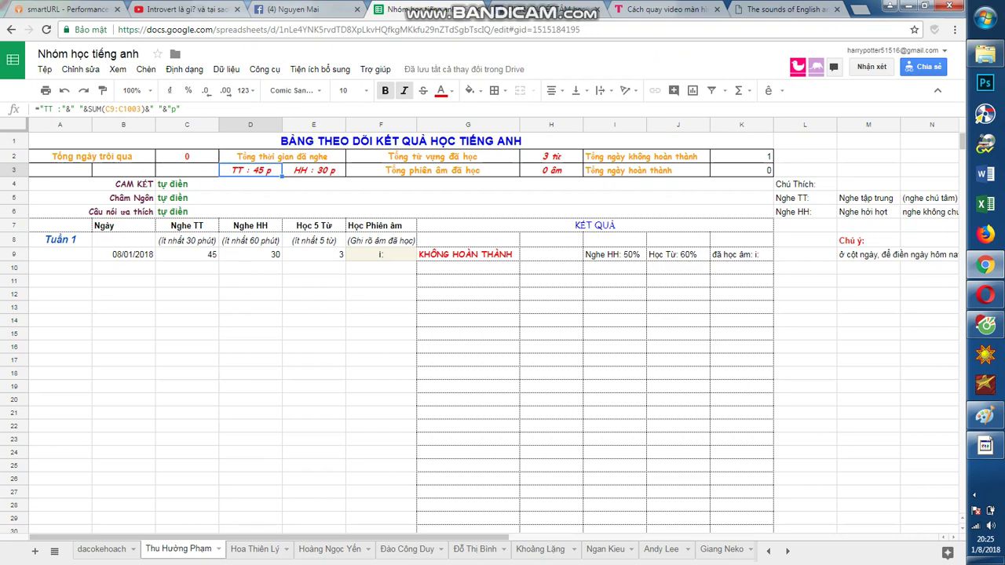
pyautogui.click(314, 170)
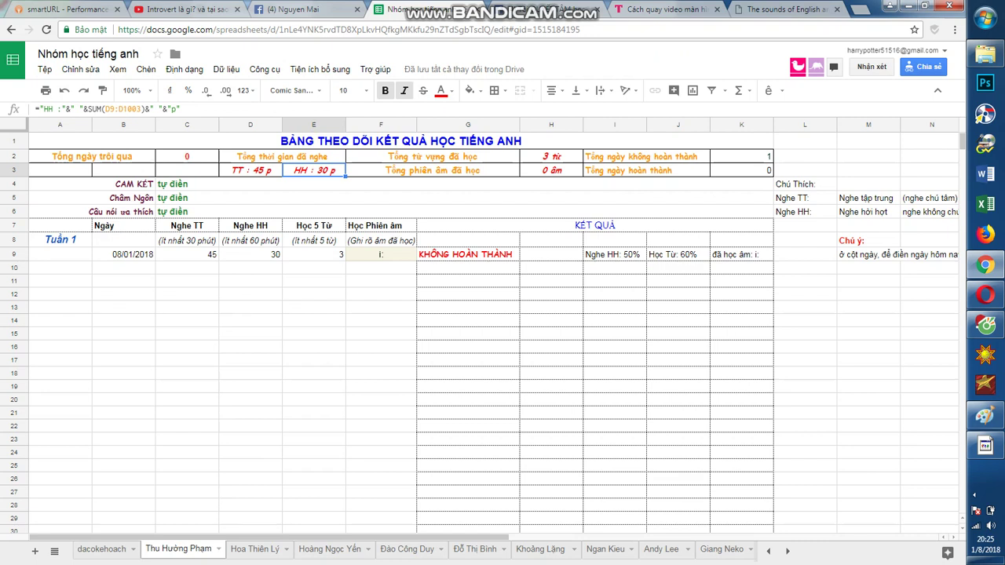
pyautogui.click(552, 157)
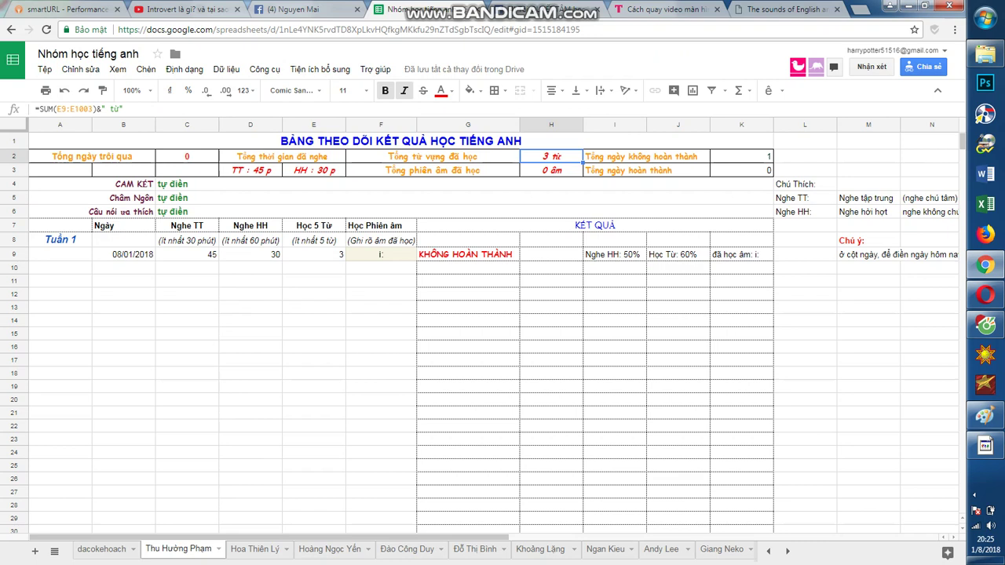
pyautogui.click(551, 170)
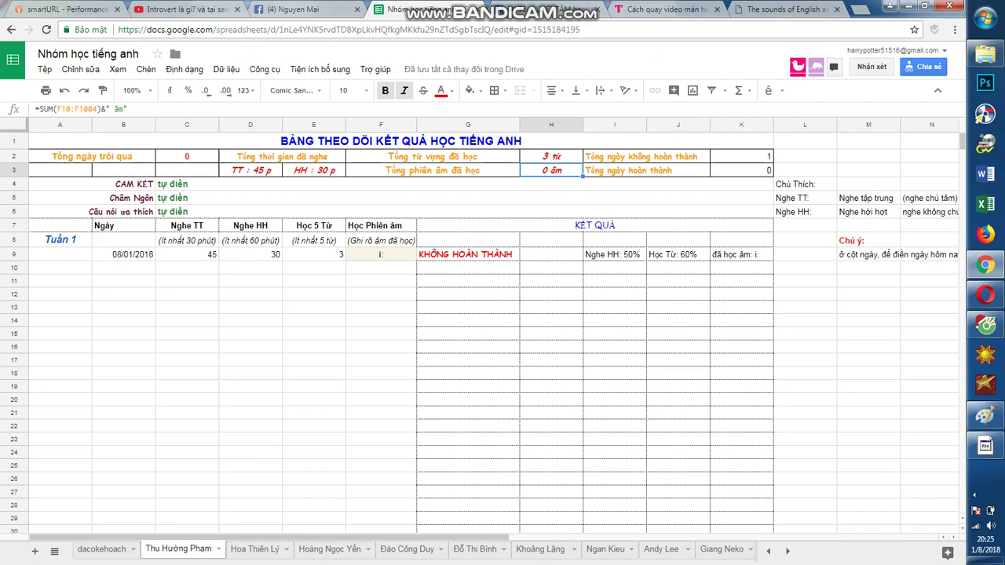
# Examine the Học 5 Từ column, the Chú ý note and the Nghe TT result formula in cell H9.
pyautogui.click(314, 226)
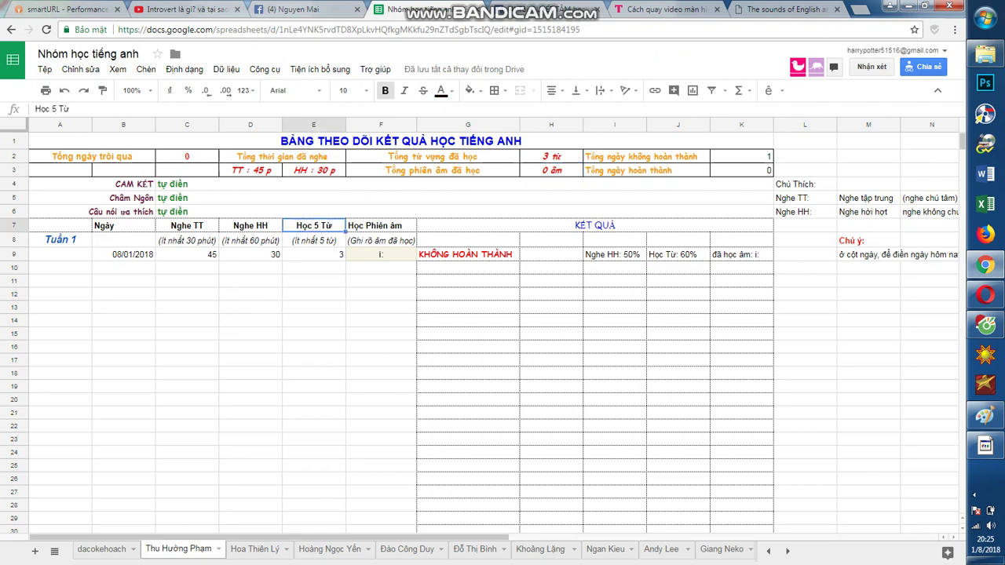
pyautogui.click(314, 267)
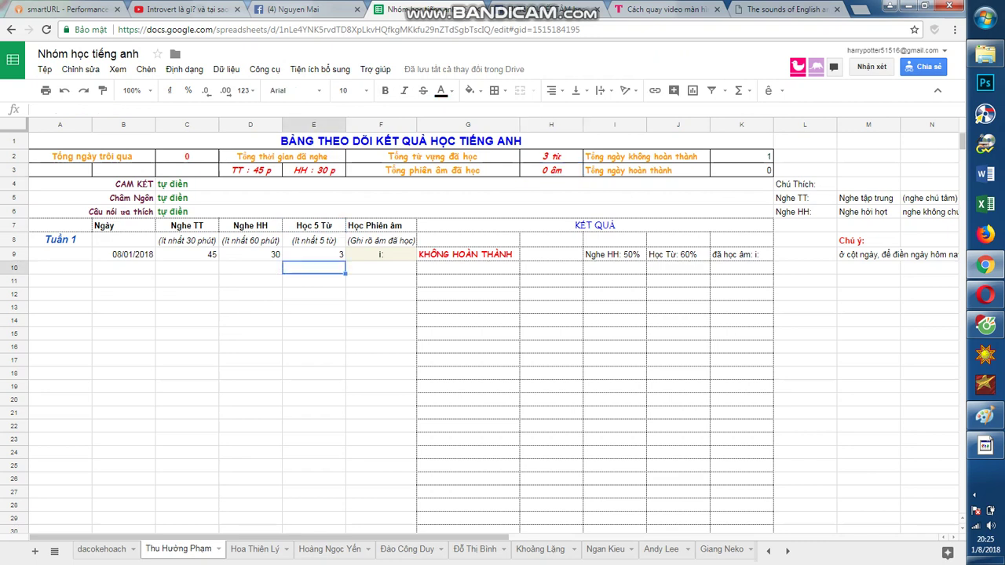
pyautogui.click(868, 281)
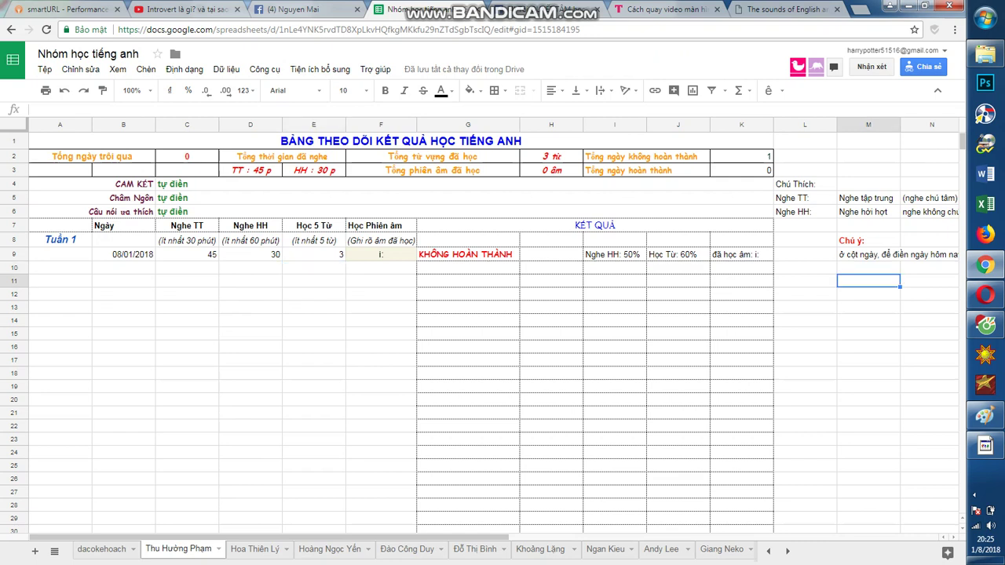
pyautogui.click(868, 241)
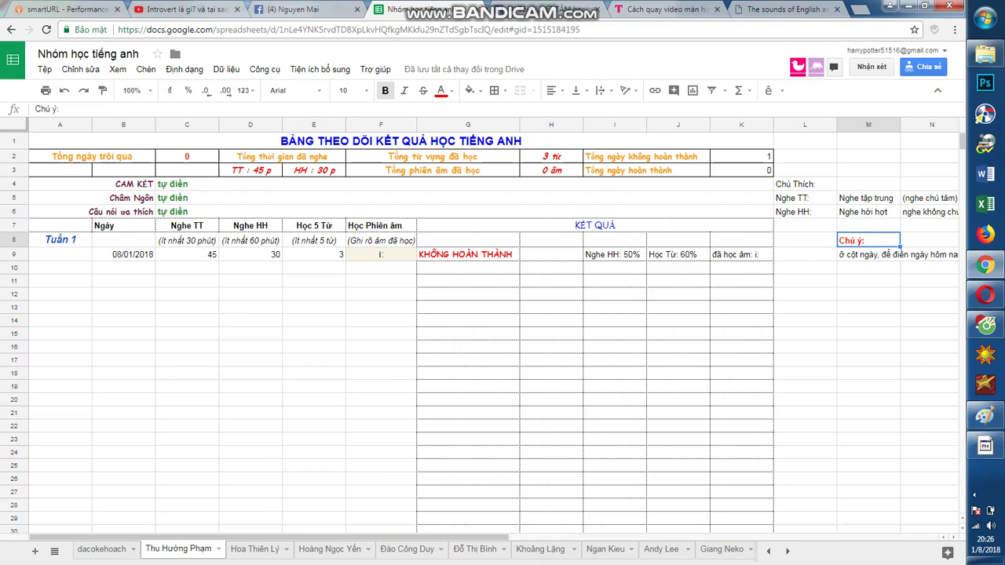
pyautogui.click(551, 254)
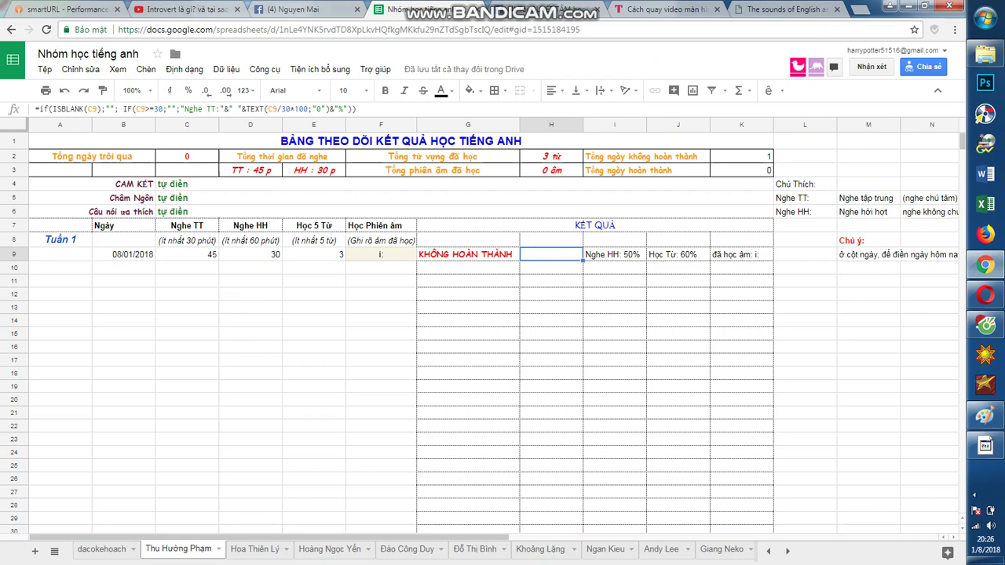
# Open the neighbouring member's sheet and look over its blank entry cells in rows 9 and 10.
pyautogui.scroll(-2, 479, 330)
pyautogui.scroll(2, 479, 330)
pyautogui.click(255, 550)
pyautogui.click(178, 550)
pyautogui.click(255, 550)
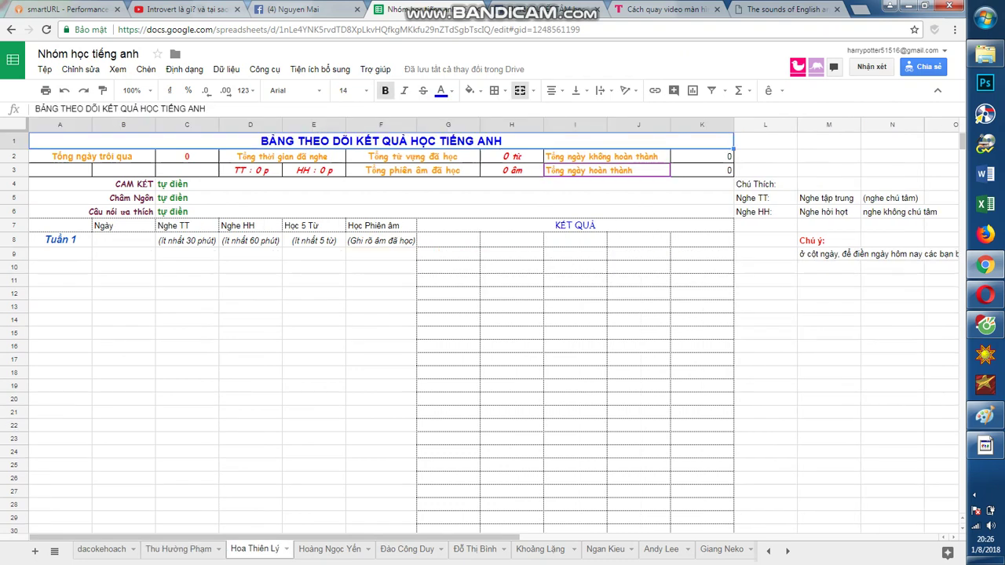
pyautogui.click(187, 255)
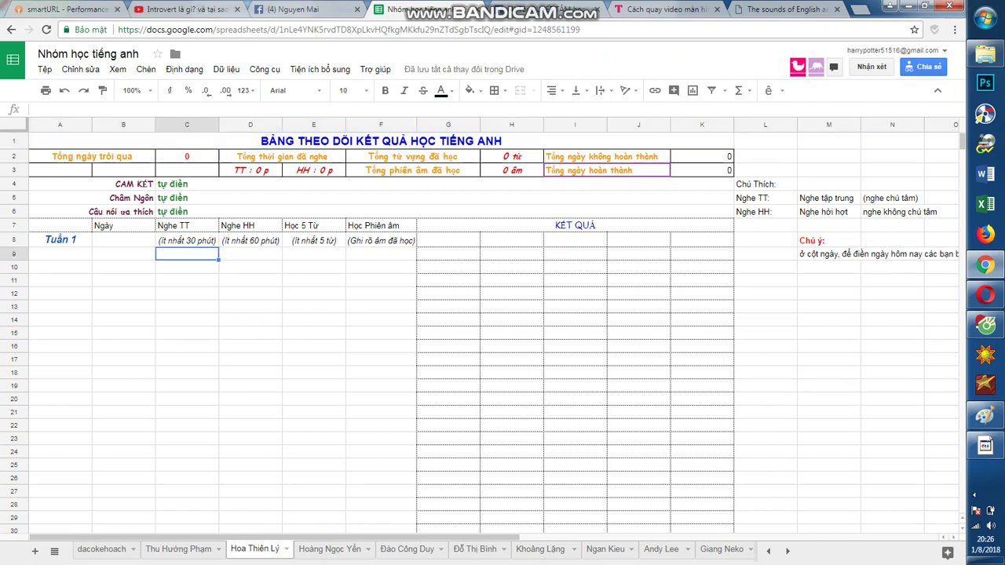
pyautogui.click(251, 255)
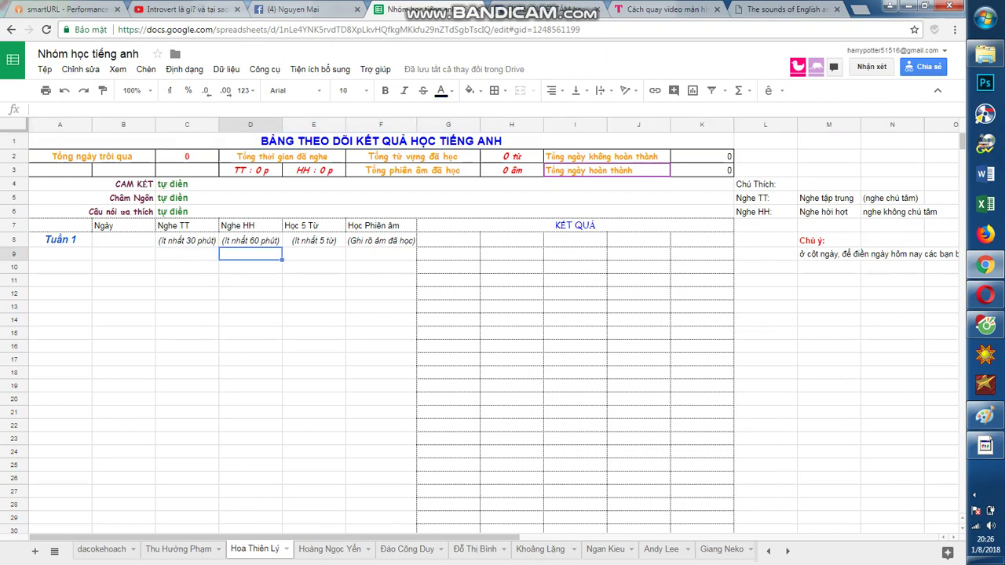
pyautogui.click(314, 255)
pyautogui.click(381, 254)
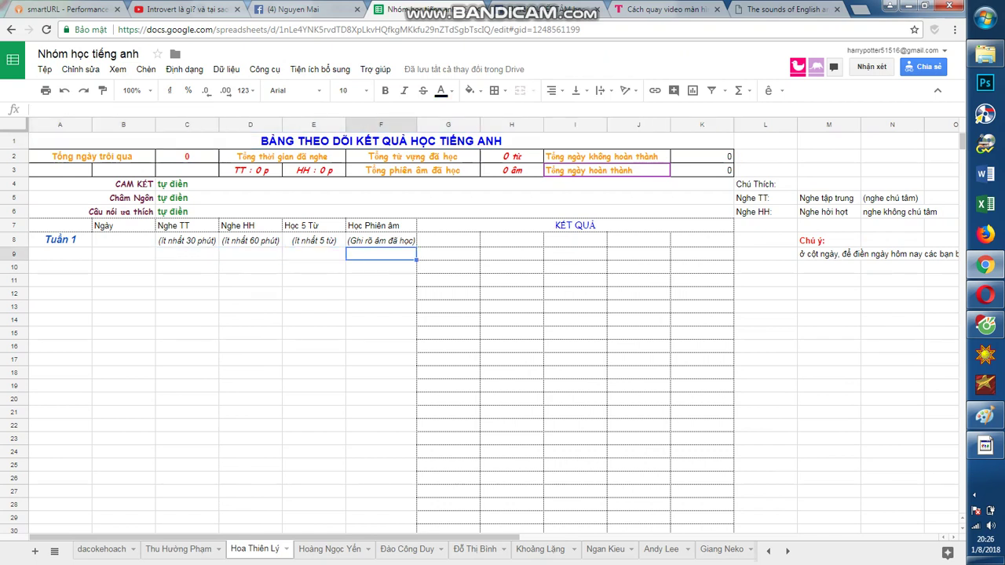
pyautogui.click(314, 267)
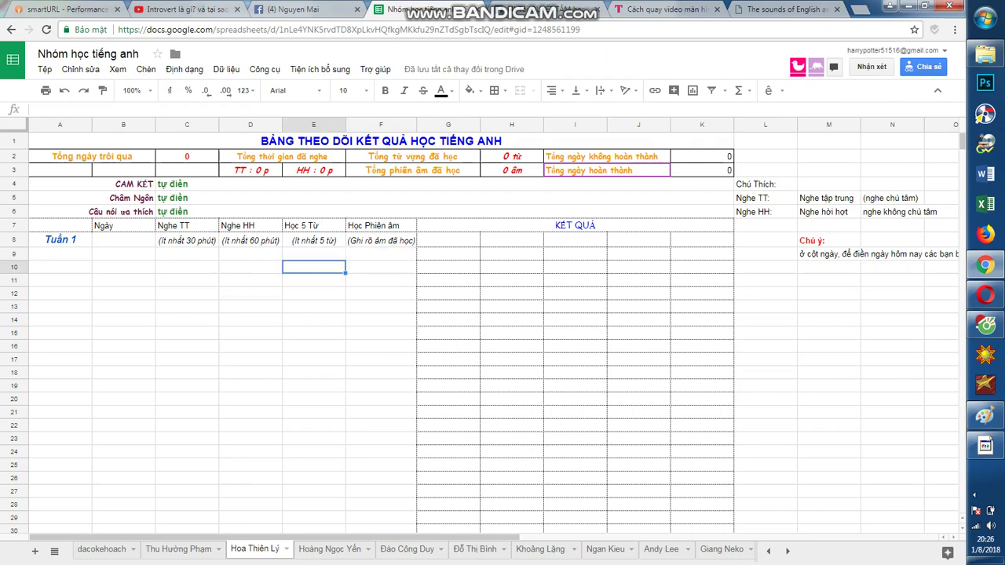
pyautogui.click(381, 267)
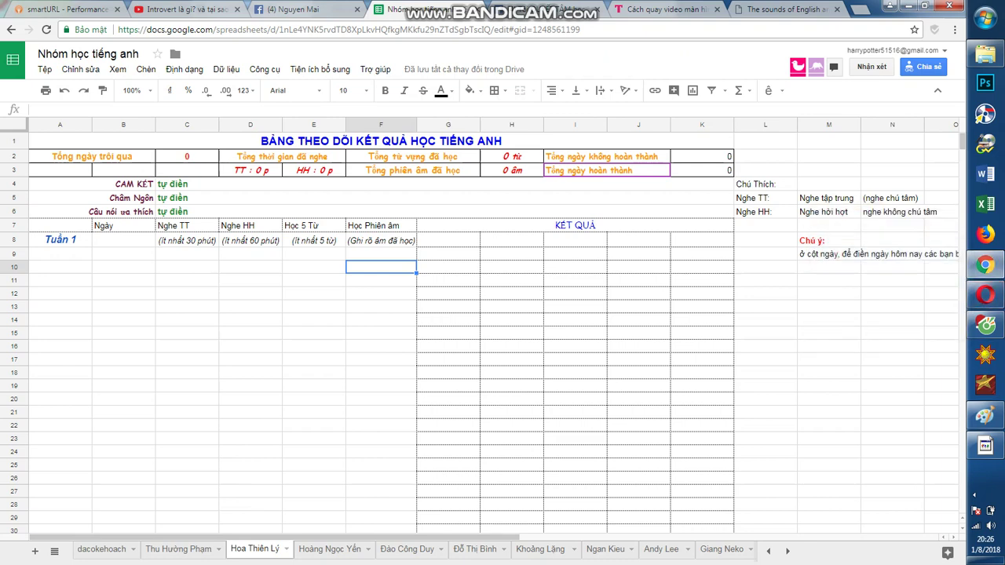
pyautogui.click(986, 446)
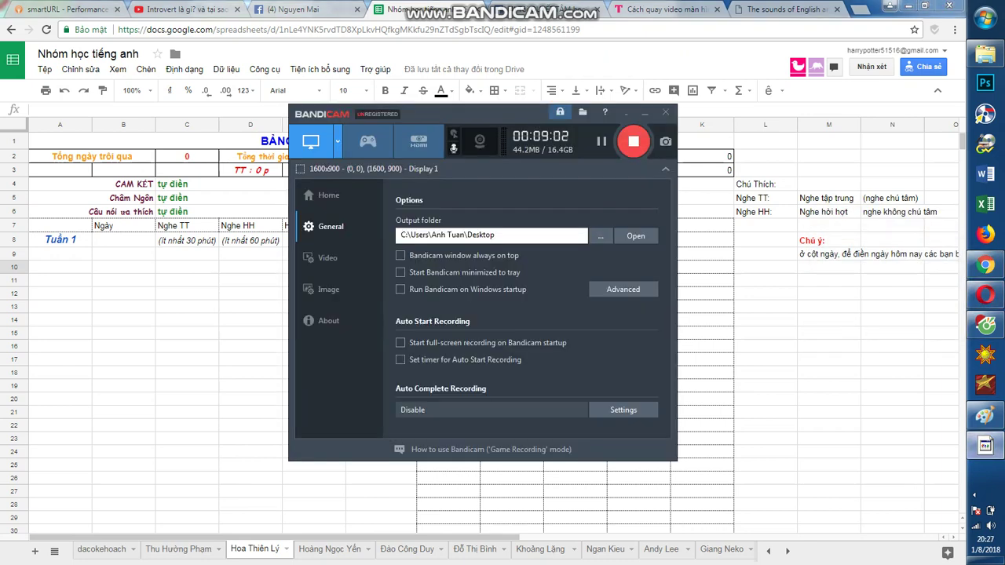